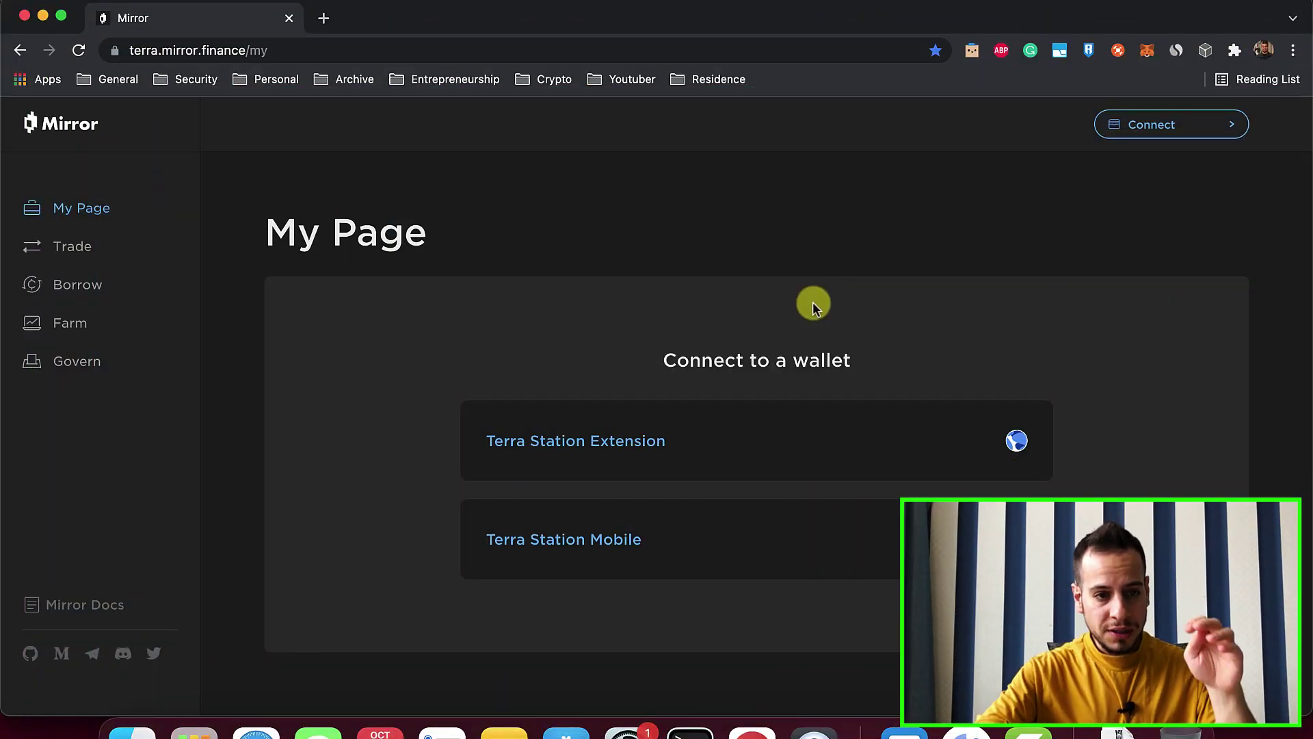
Search Google for 'ledger live', open the ledger.com Ledger Live page, then switch to Ledger Live's Manager
key(super+t)
text(ledger)
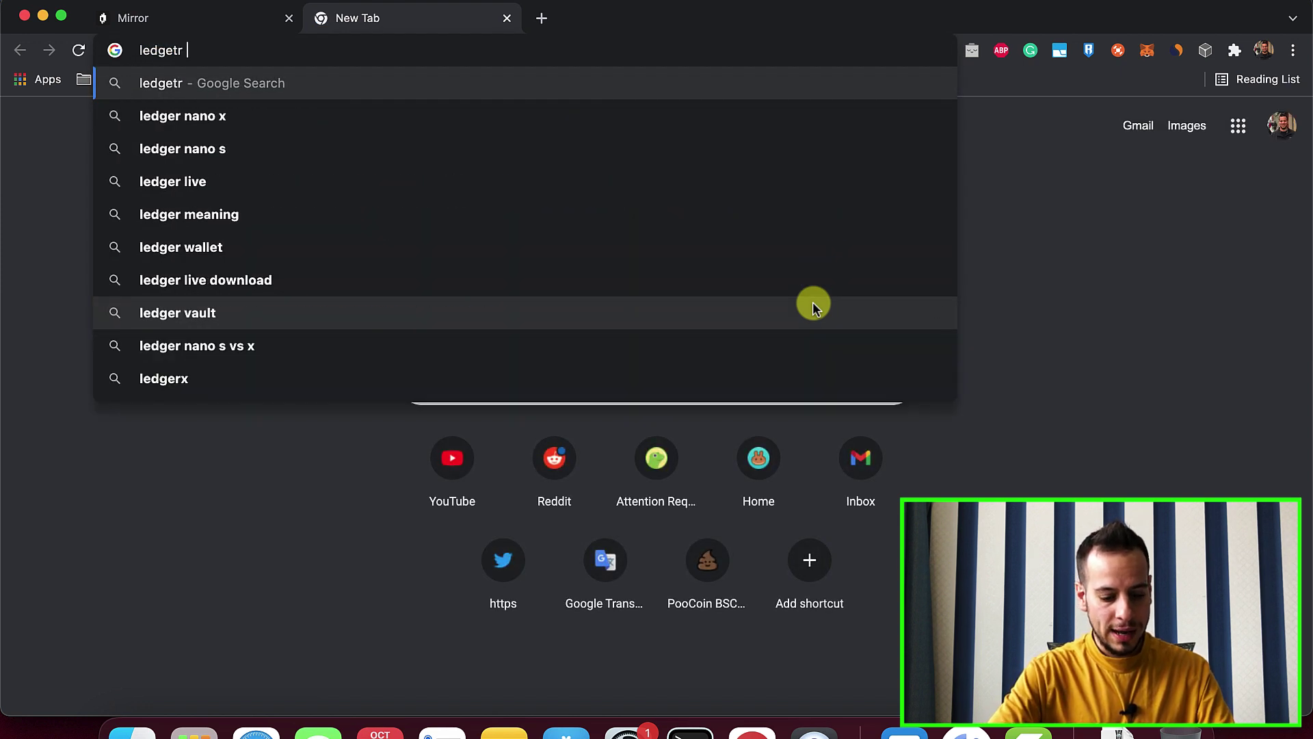
key(BackSpace)
key(BackSpace)
key(BackSpace)
key(BackSpace)
key(BackSpace)
text(edger live)
key(Return)
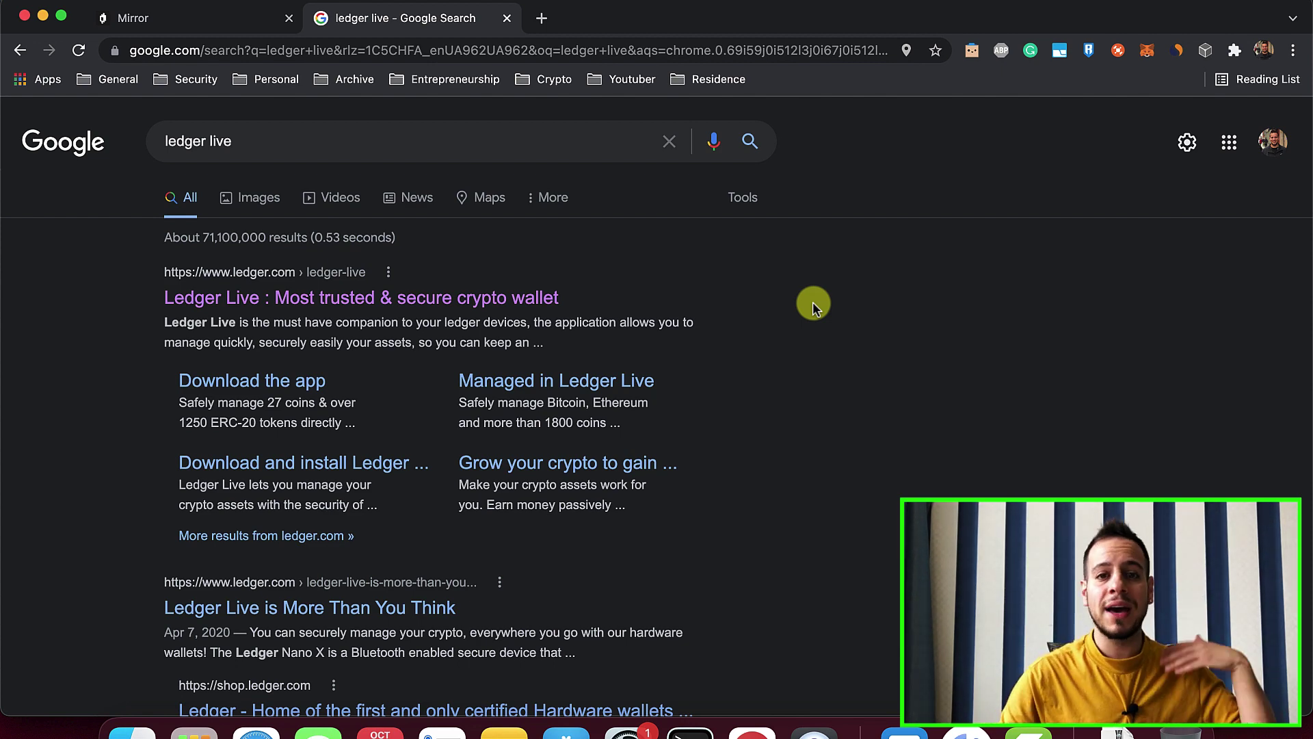
click(507, 296)
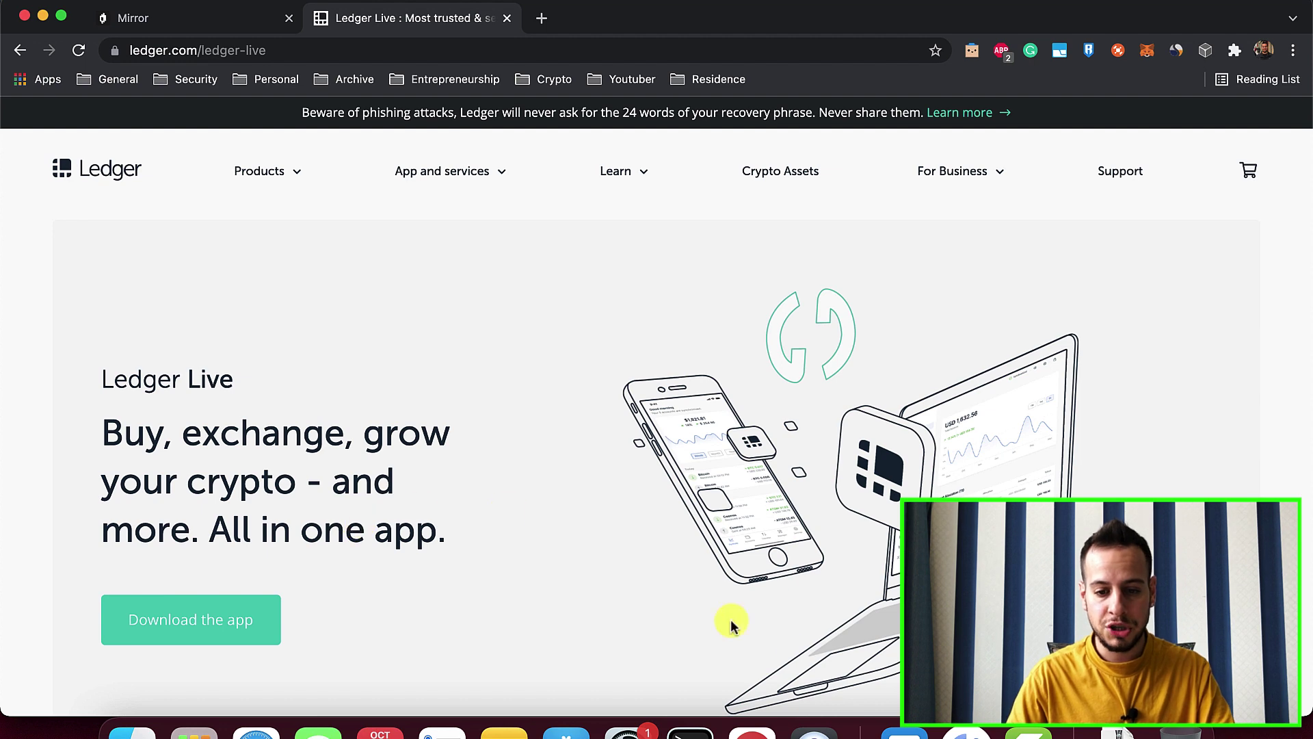
key(super+Tab)
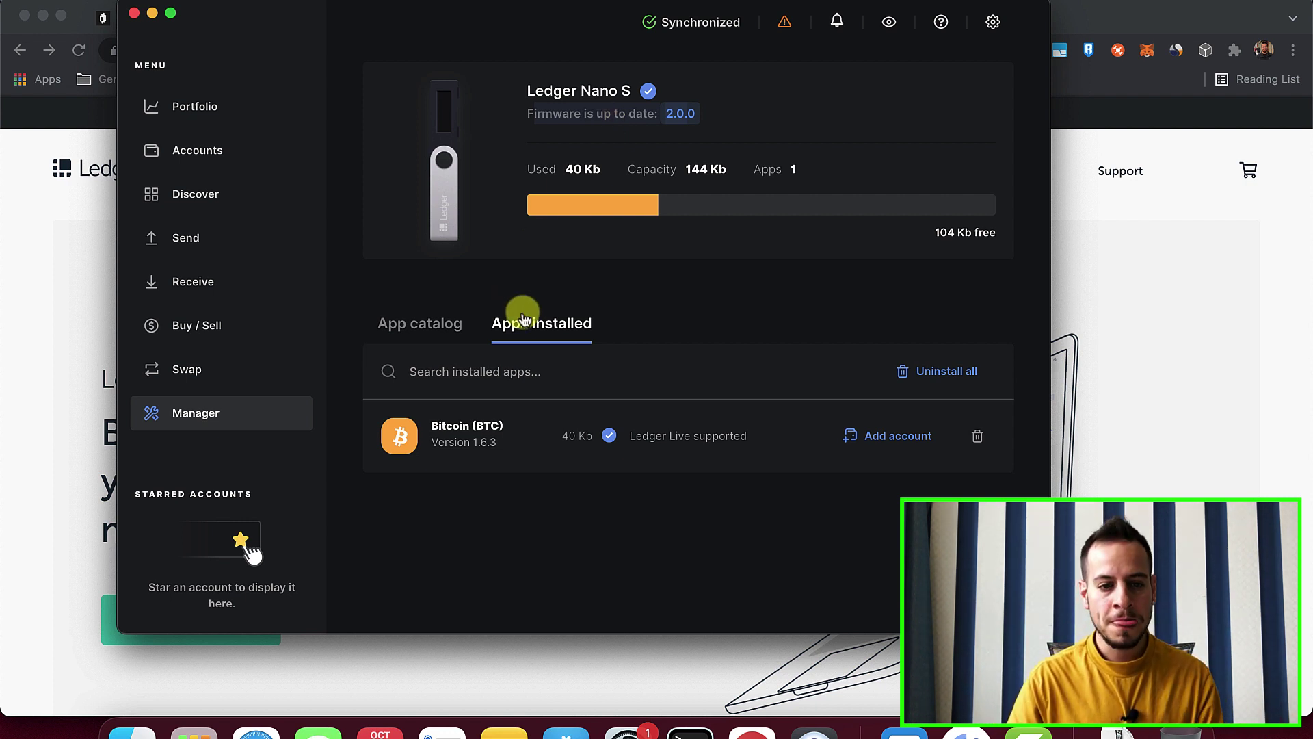
Search the Manager's App catalog for 'terra' and install the Terra 1.1.3 app on the Nano S
click(455, 324)
click(511, 327)
click(452, 329)
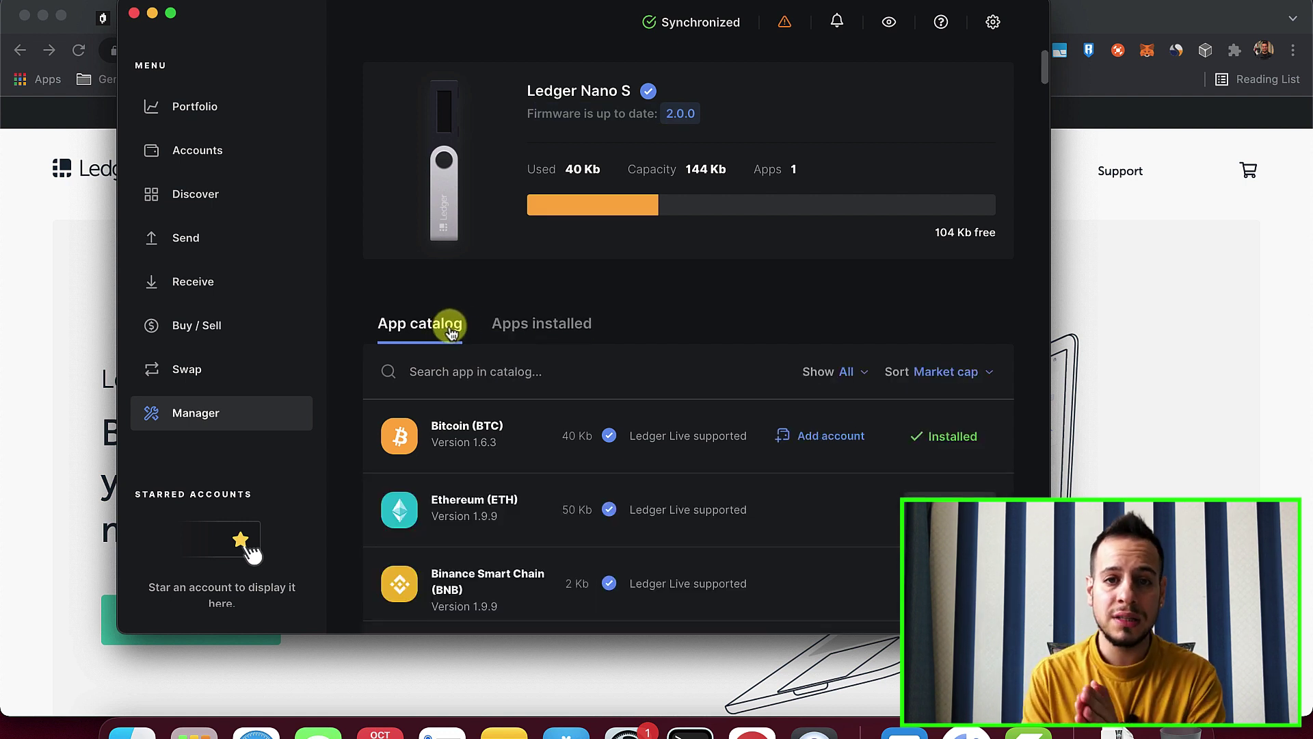
click(472, 369)
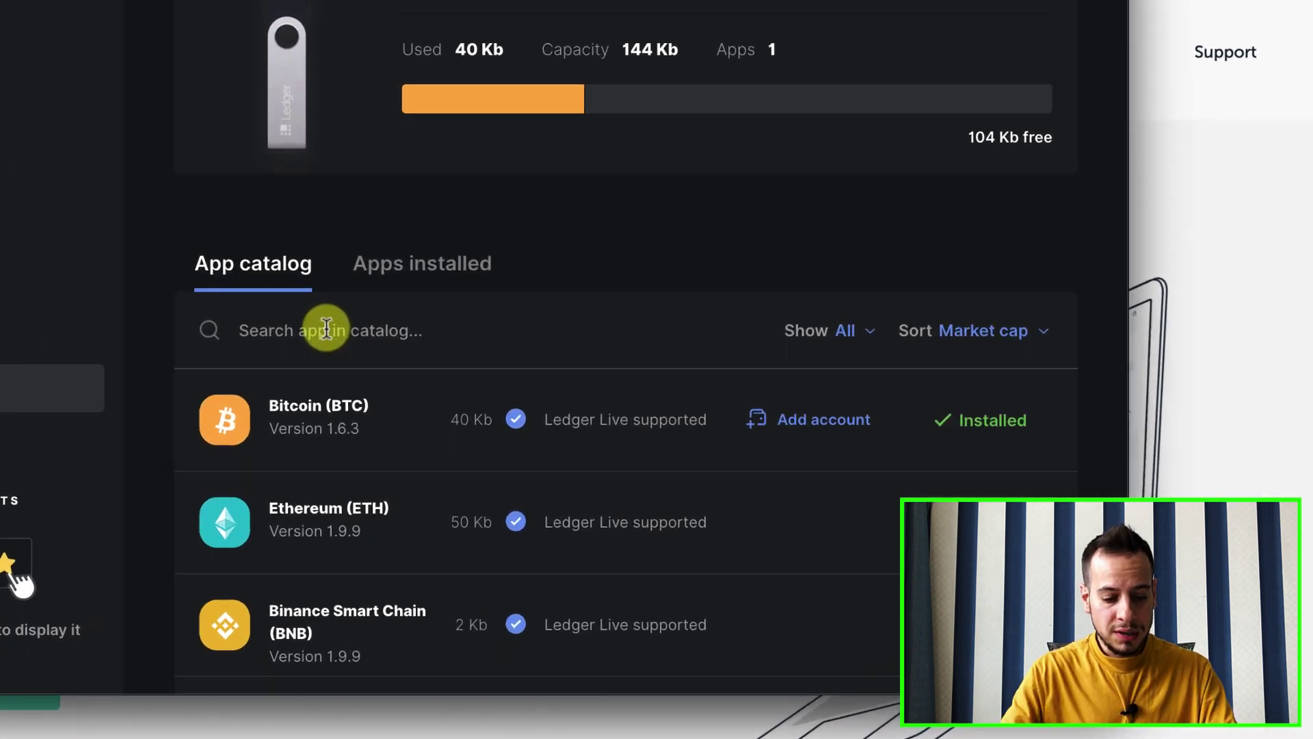
text(terra)
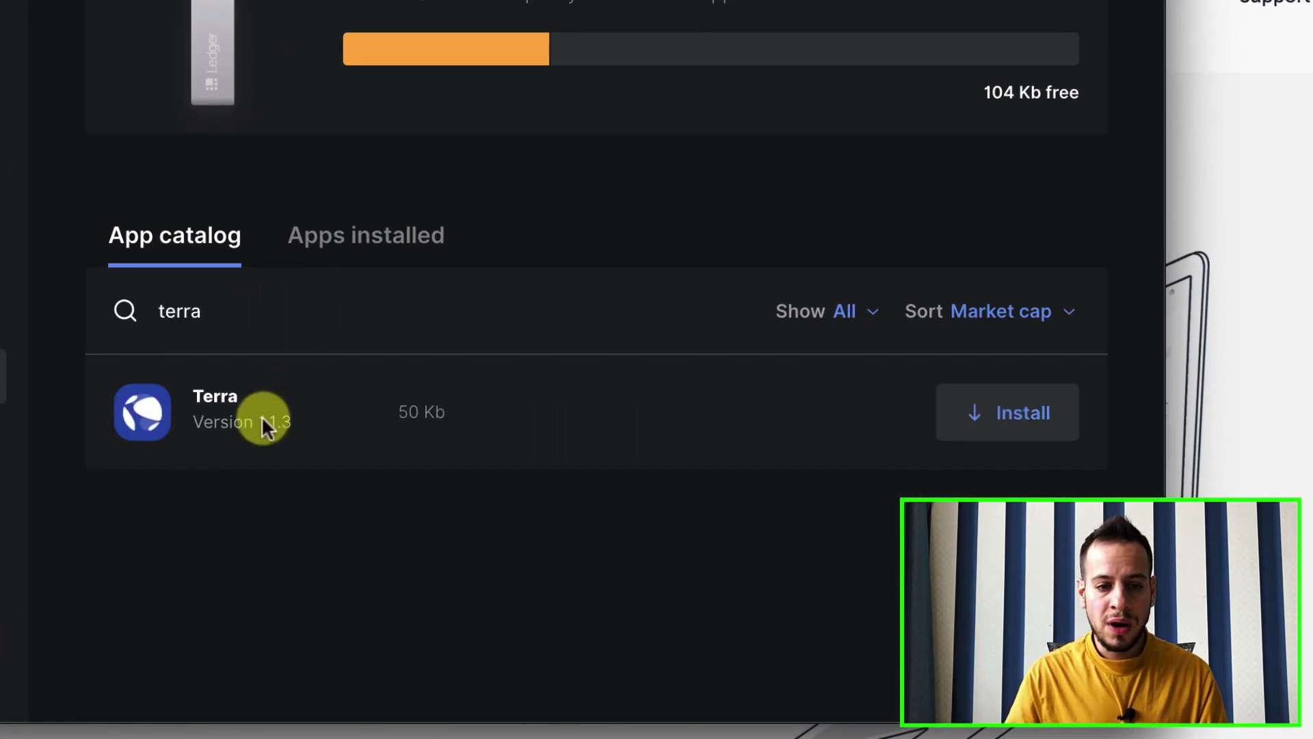
click(1004, 418)
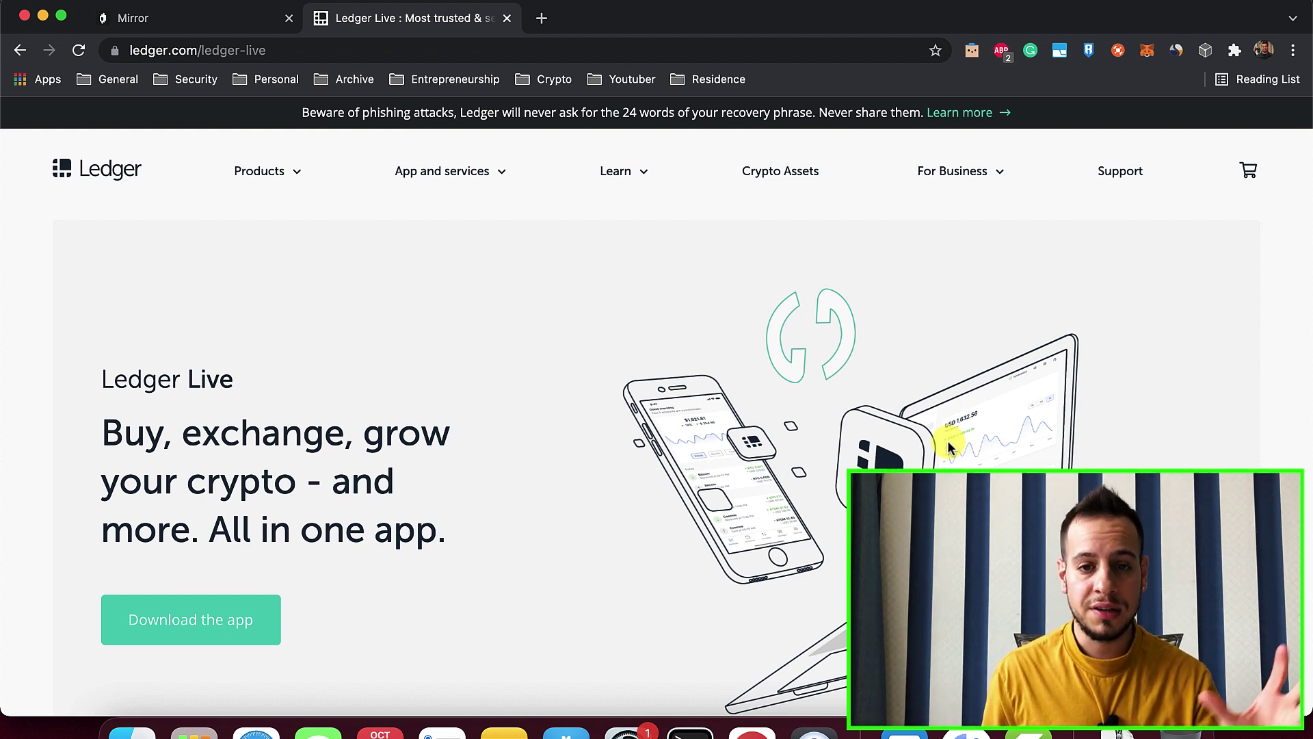
Search Google for 'terra wallet chrome' and add Terra Station from its Chrome Web Store page
mouse_move(637, 197)
key(super+t)
text(terra wallet chrome)
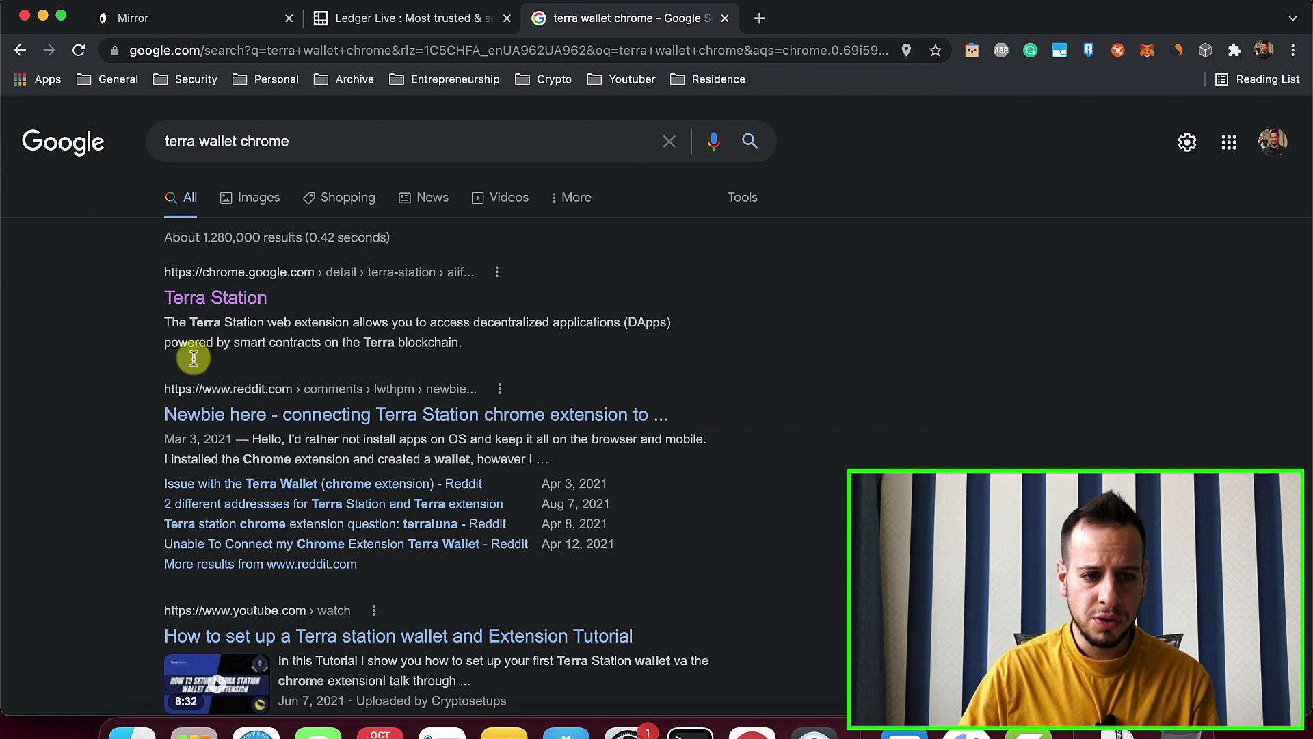
click(214, 297)
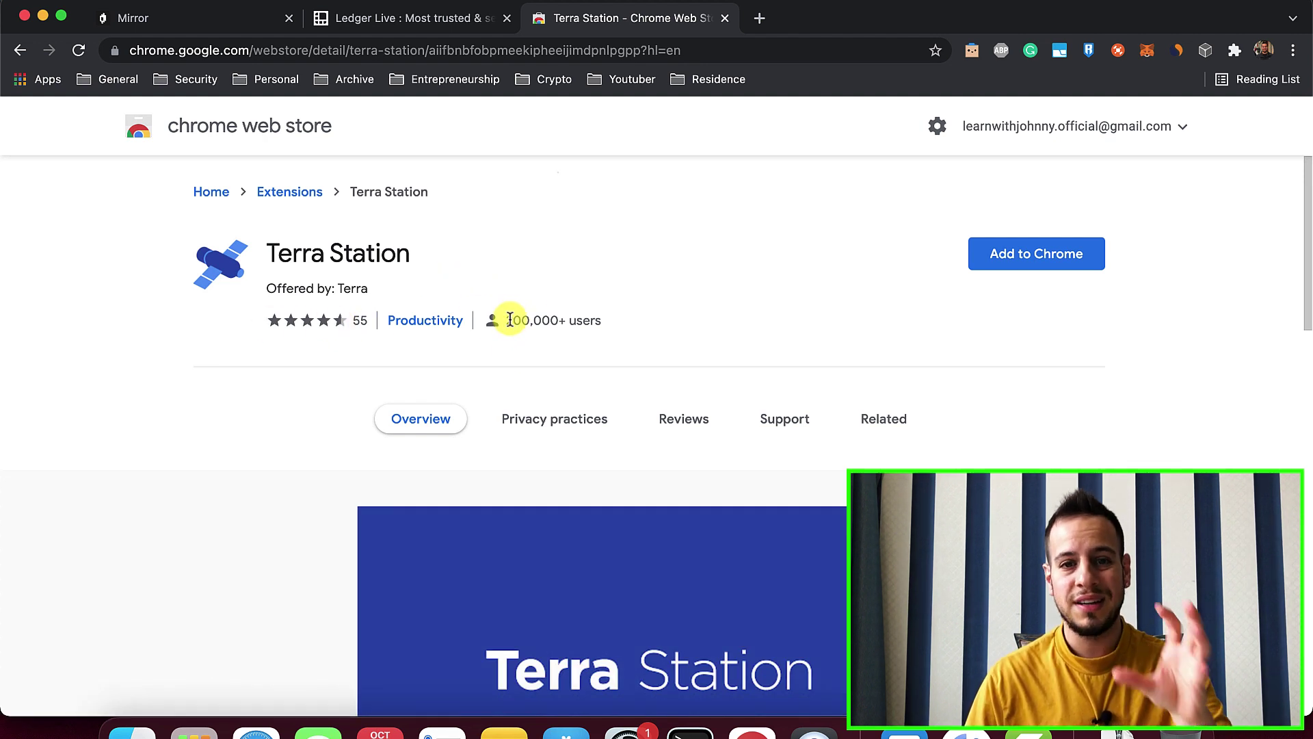
click(1006, 257)
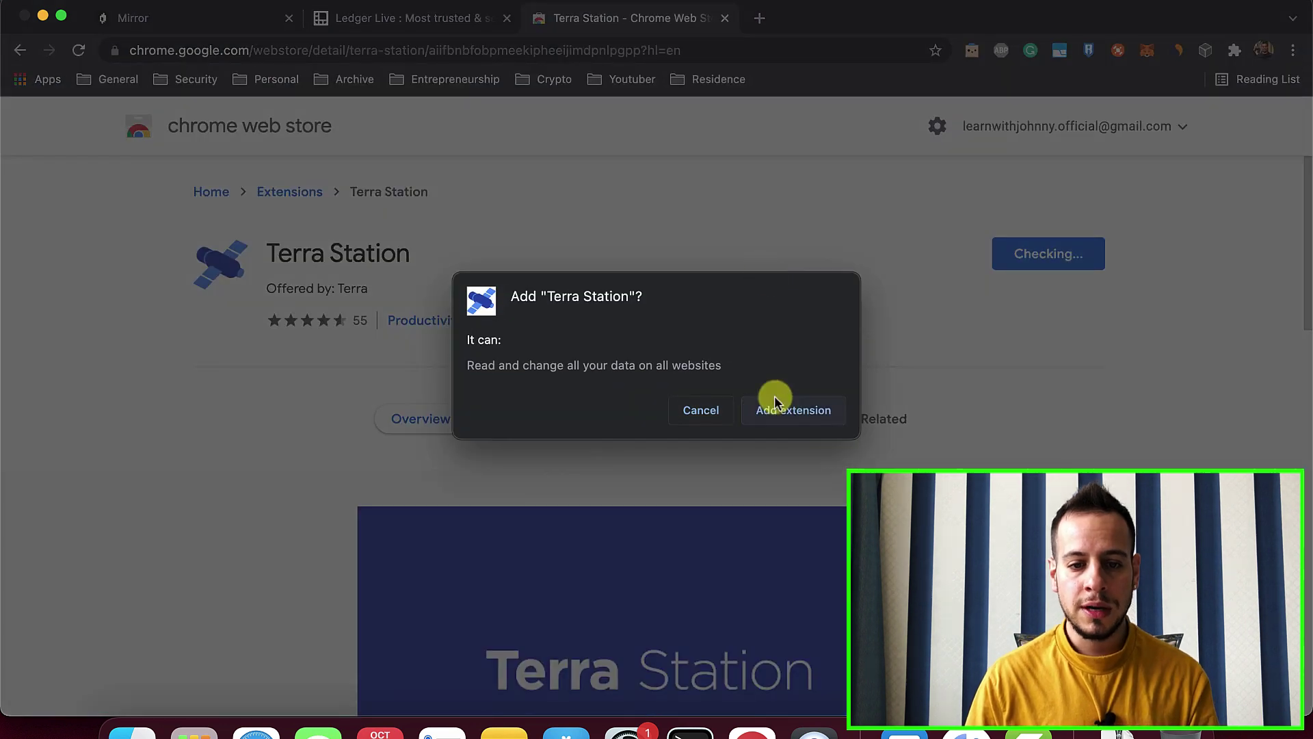
Confirm the Terra Station extension install and pin it to the Chrome toolbar
click(775, 404)
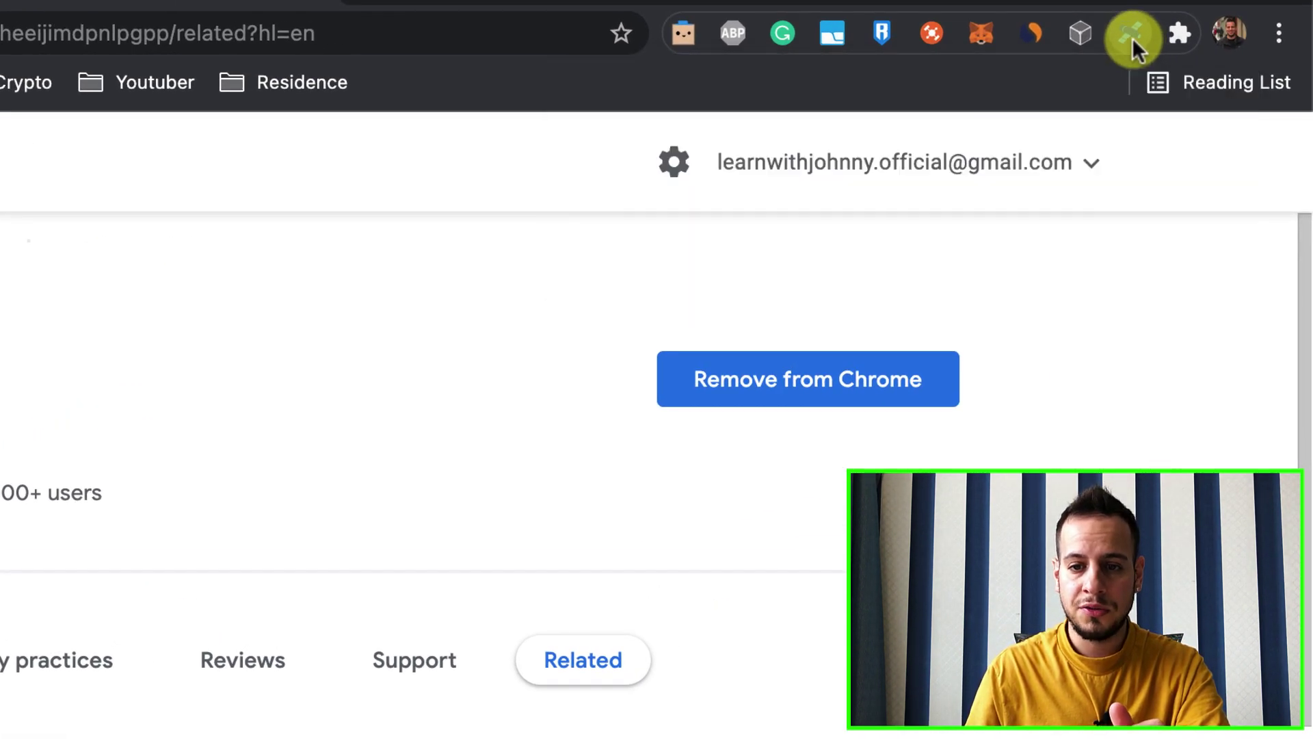
click(1174, 35)
scroll(958, 479, down, 3)
click(1108, 653)
click(381, 325)
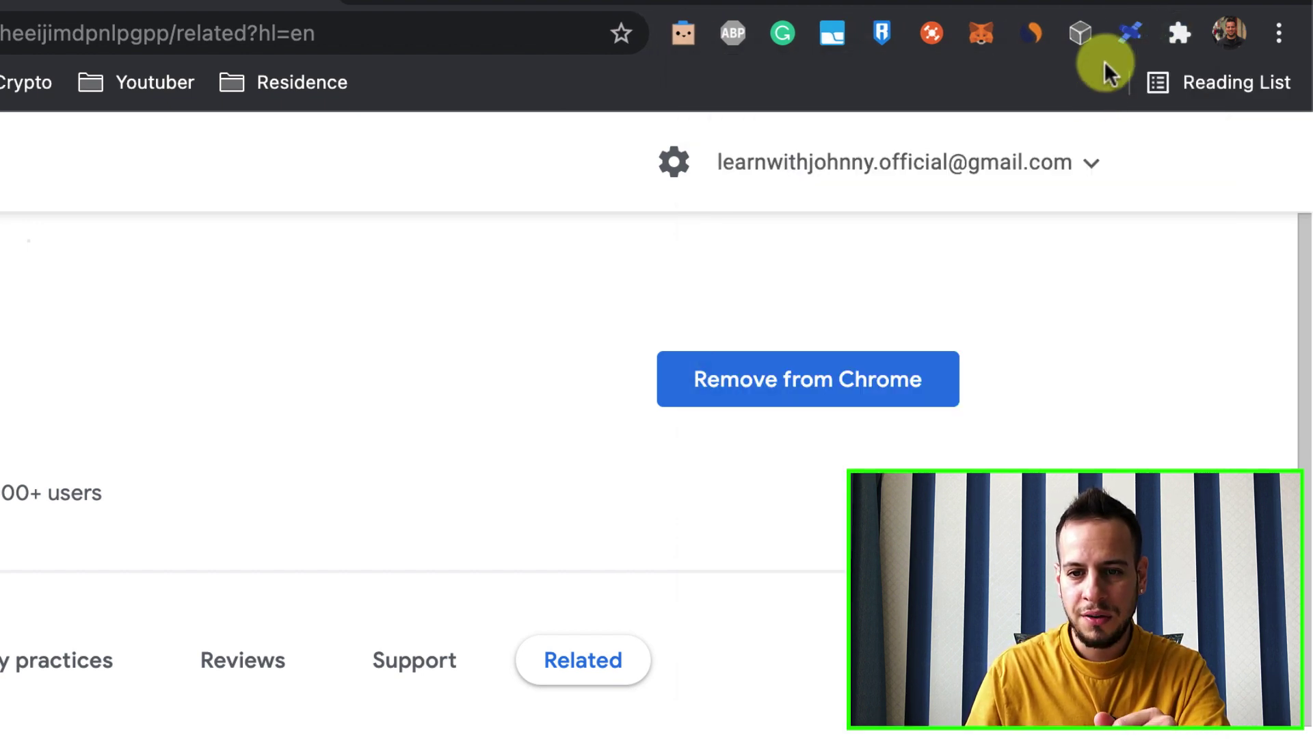
Open Terra Station from the toolbar and access the wallet with the Ledger device
click(1130, 41)
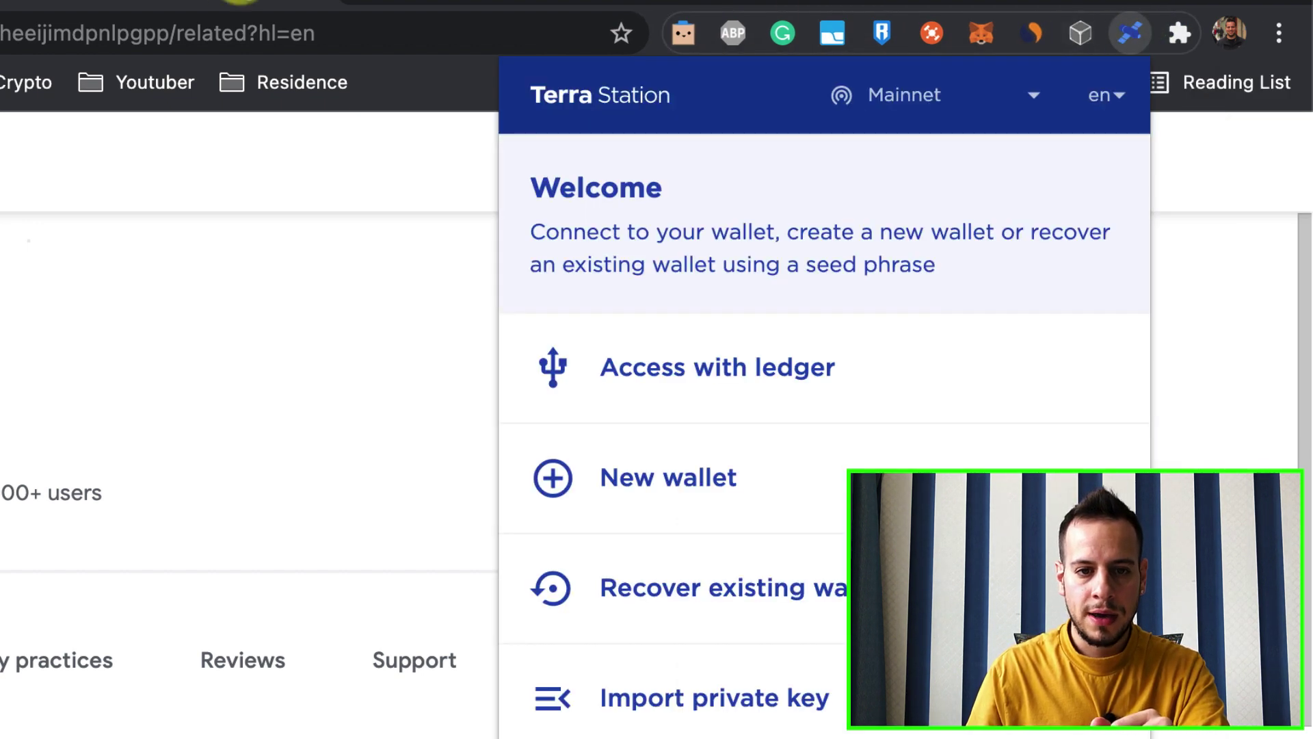
click(310, 3)
click(486, 3)
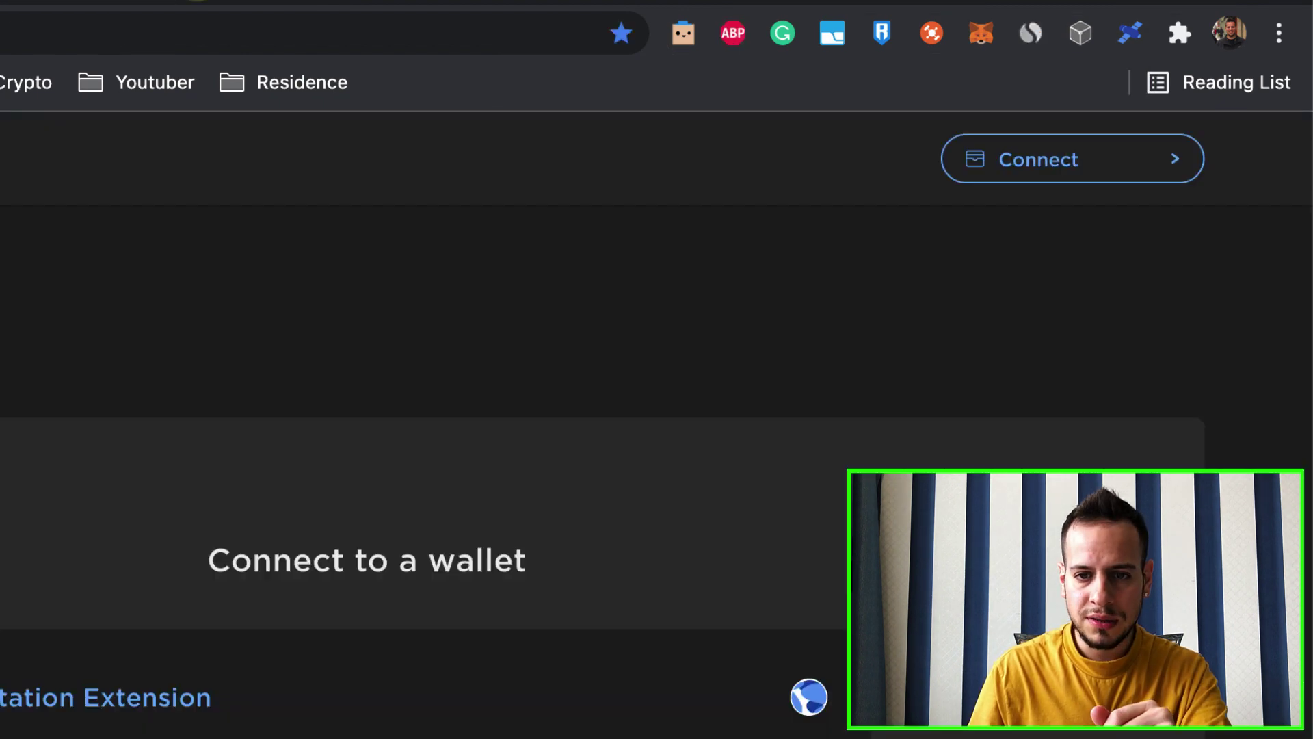
click(1129, 33)
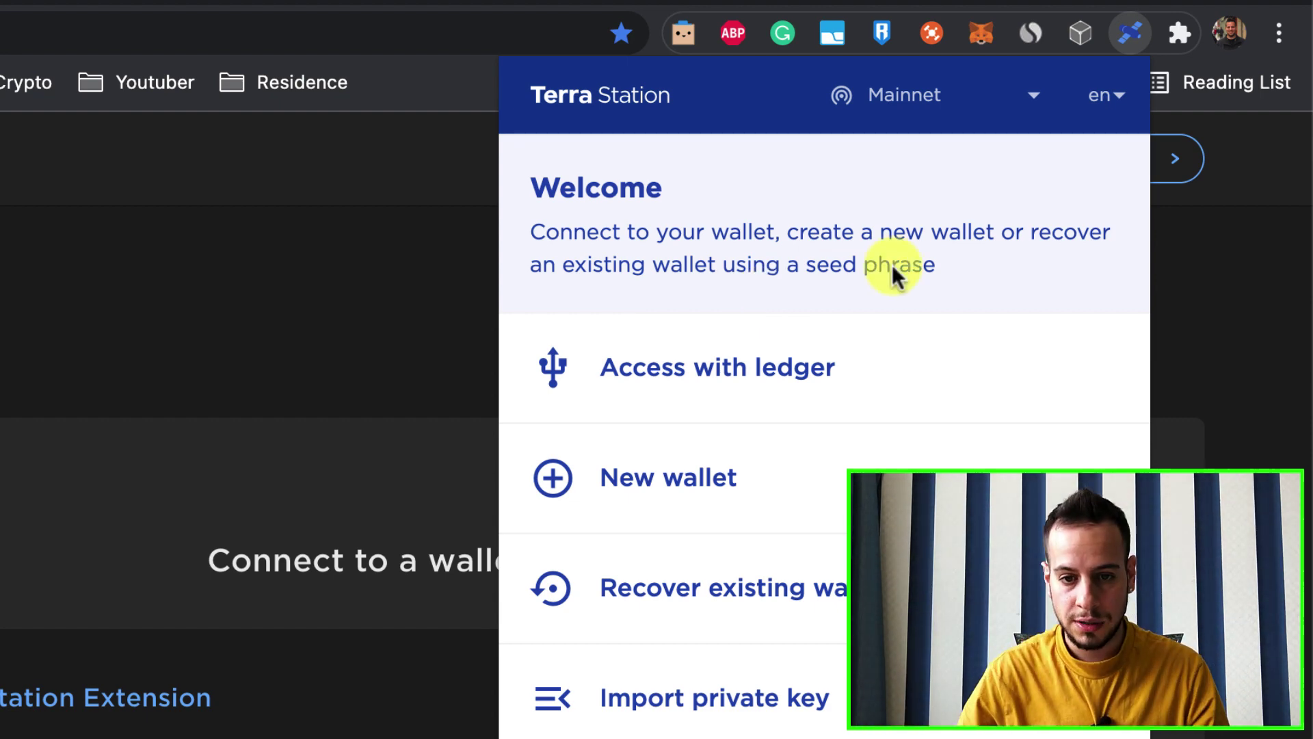
click(727, 369)
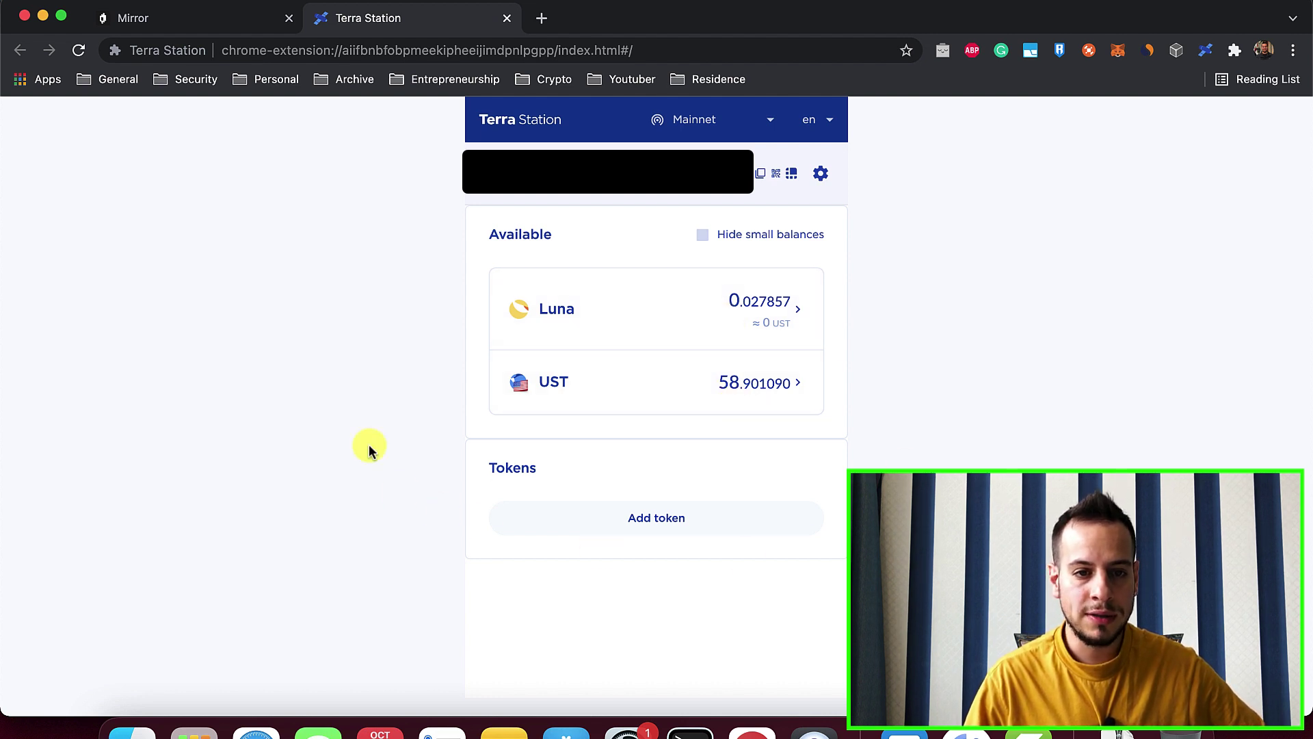
Close the Terra Station tab and check the wallet balances in the popup
click(506, 18)
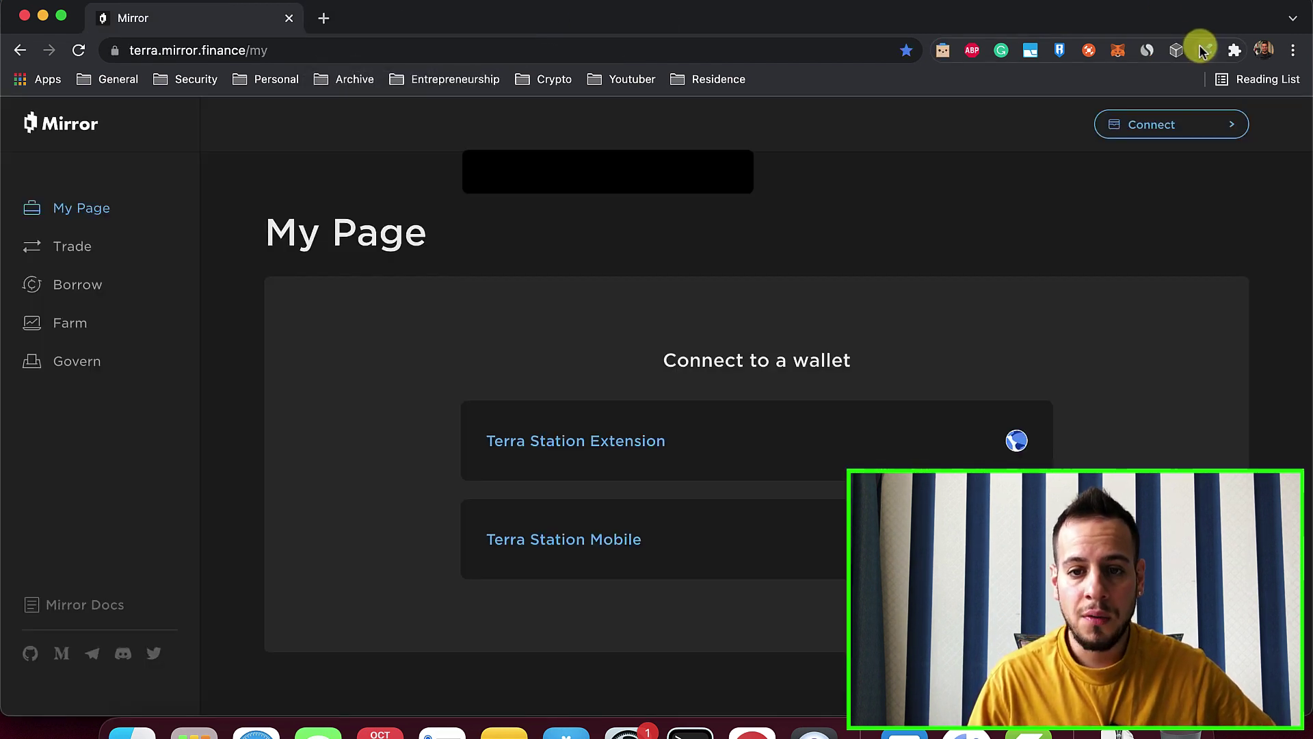
click(1203, 50)
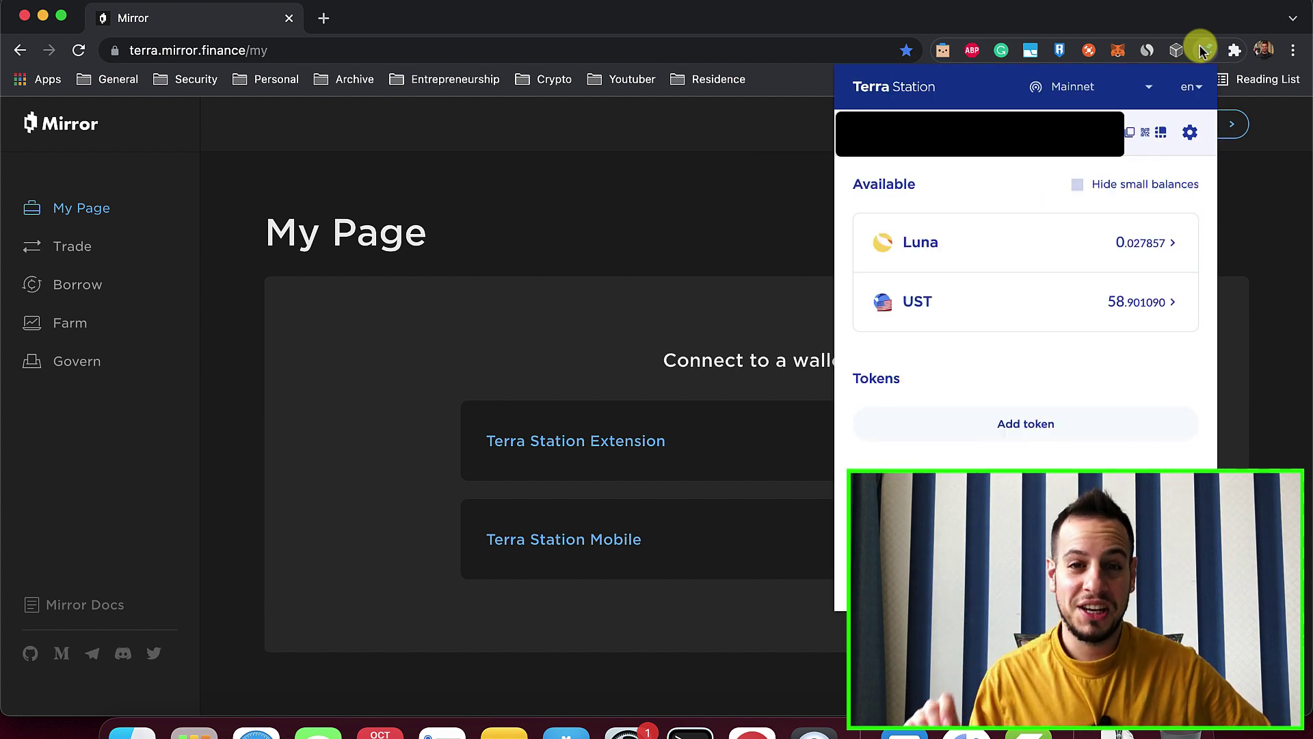
click(1178, 14)
Connect Mirror to the Terra Station Extension wallet and allow the site access
click(1139, 135)
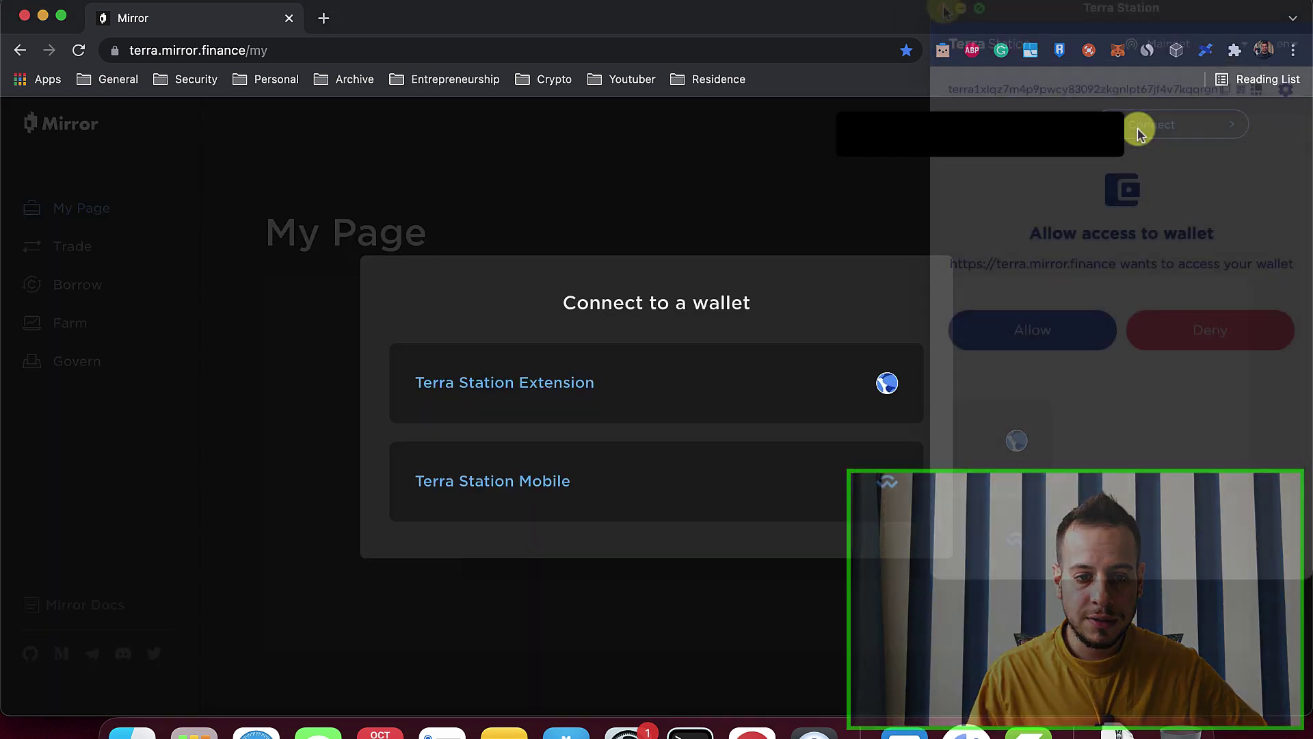
click(811, 214)
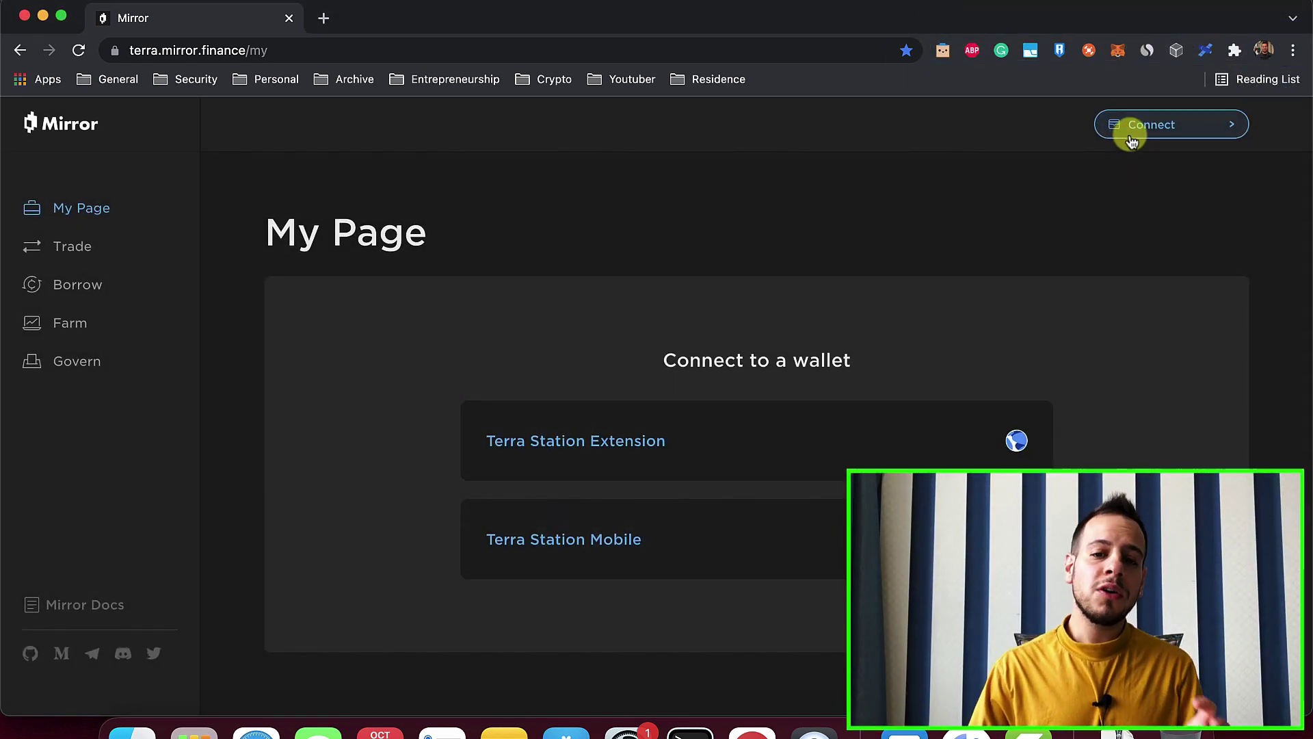
click(1133, 135)
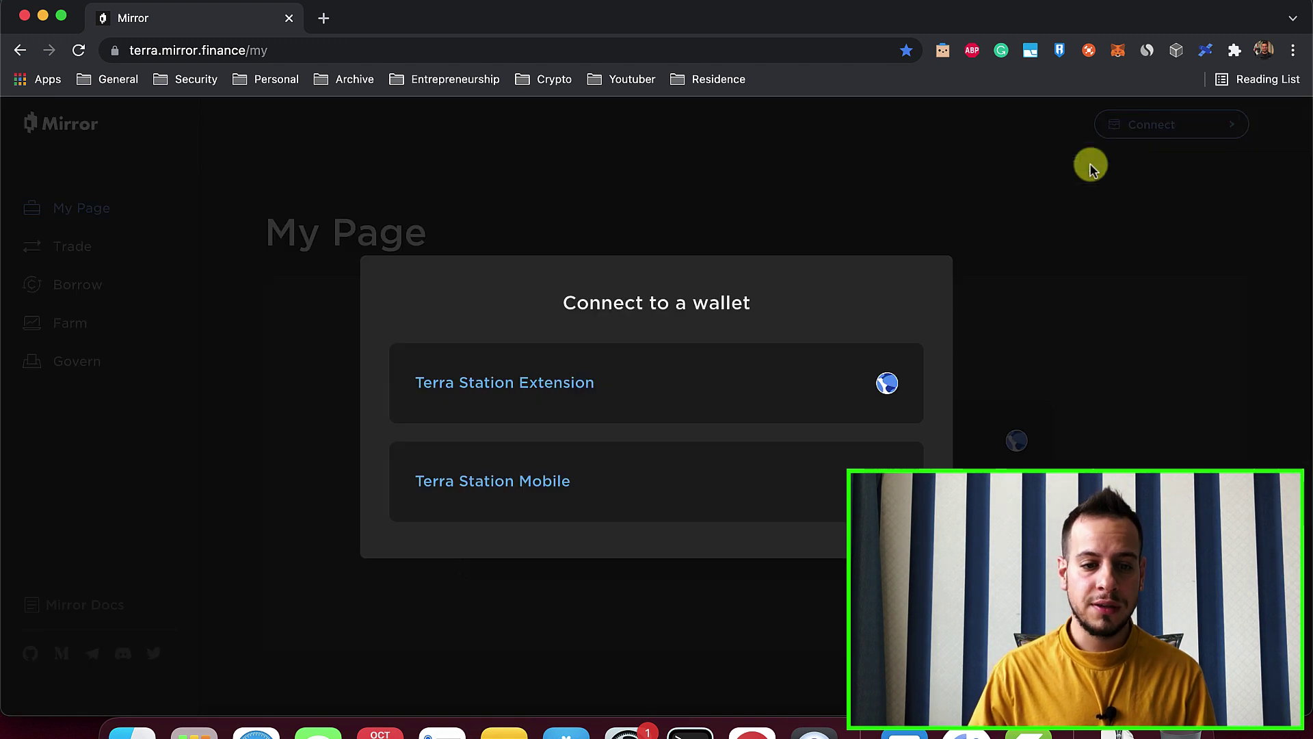
click(545, 406)
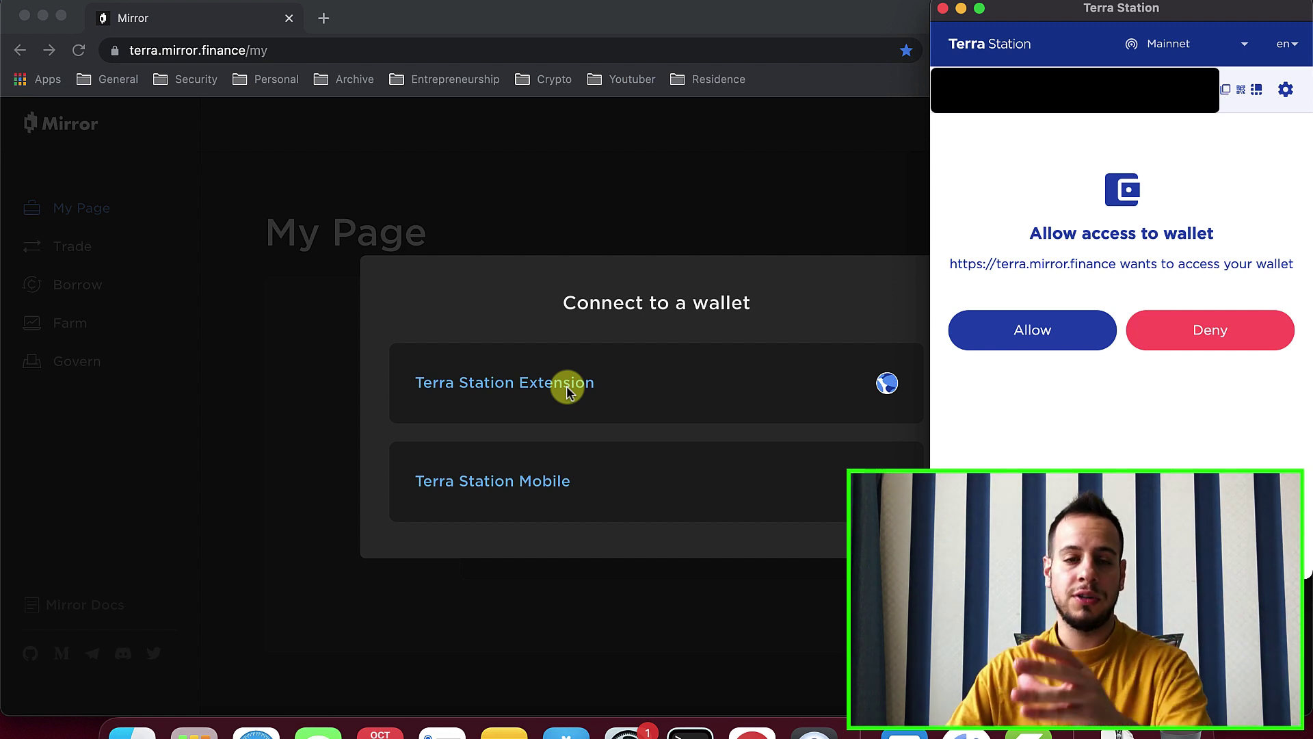
click(1015, 344)
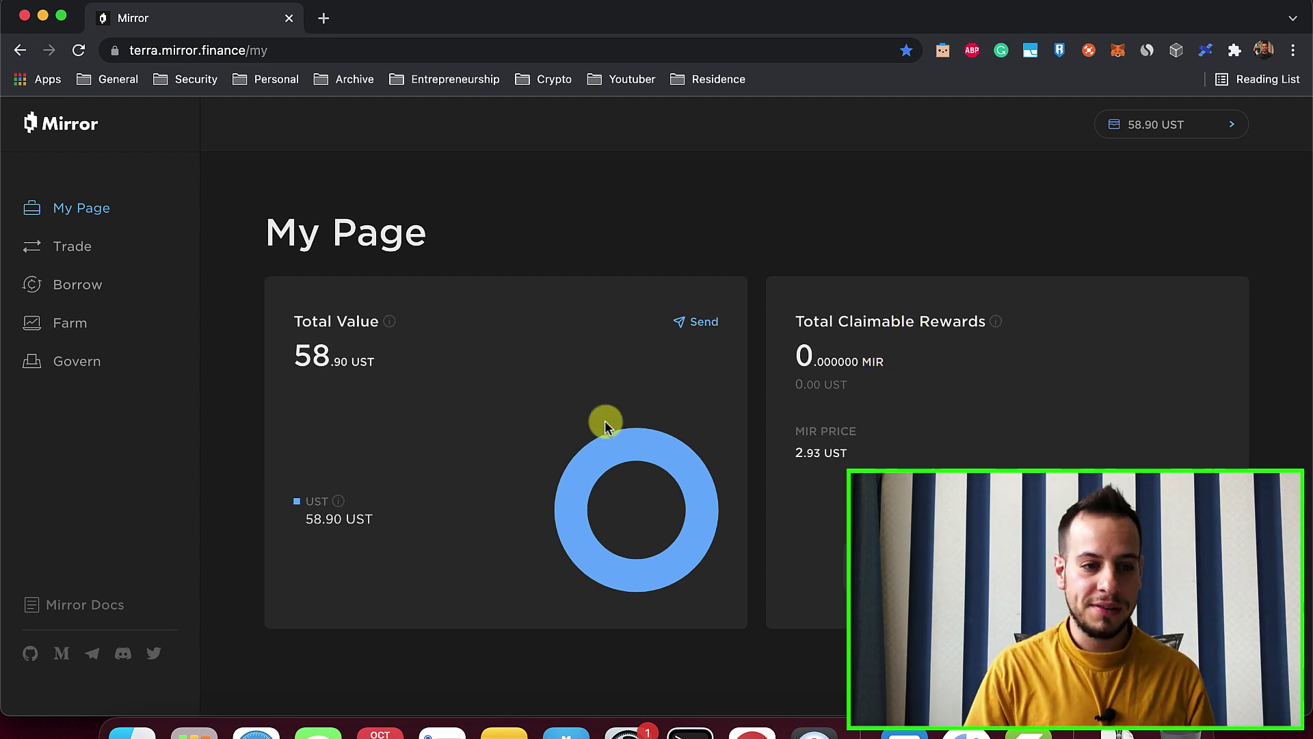
Go to the Trade page and scroll the asset table down to mGOOGL
click(41, 244)
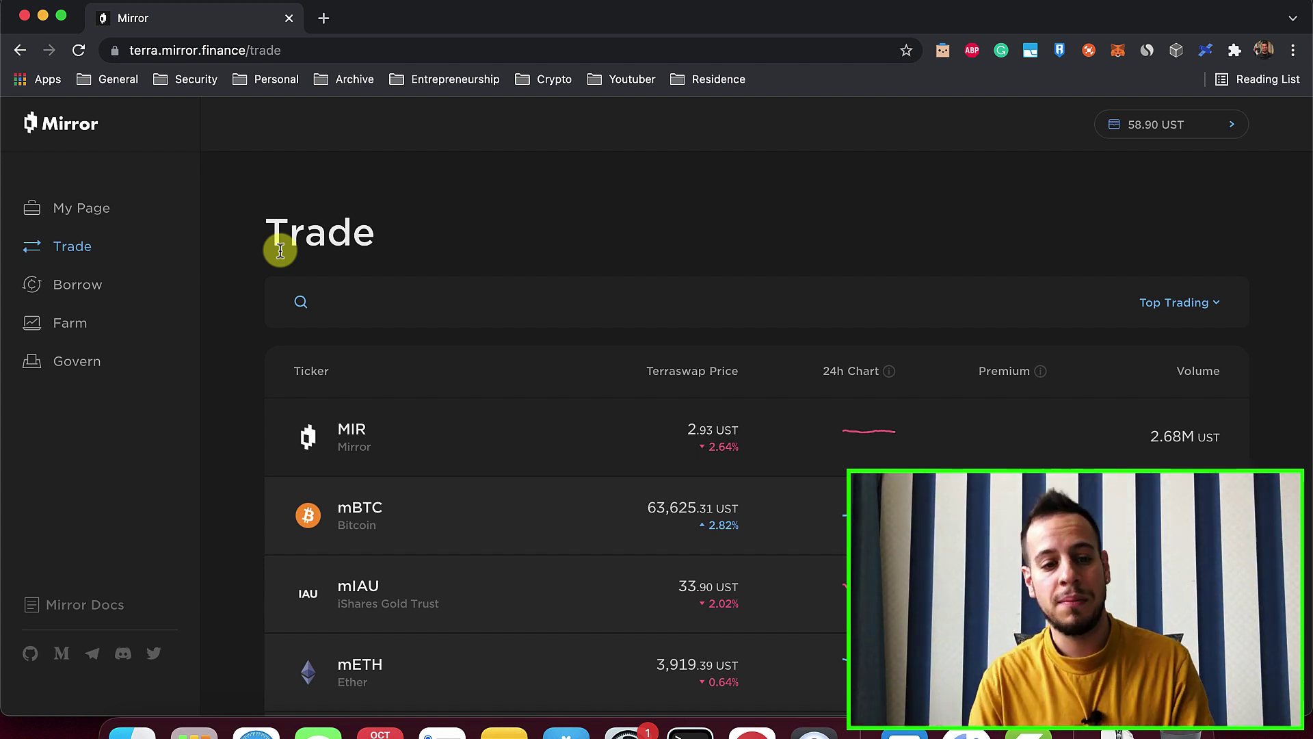
scroll(549, 457, down, 5)
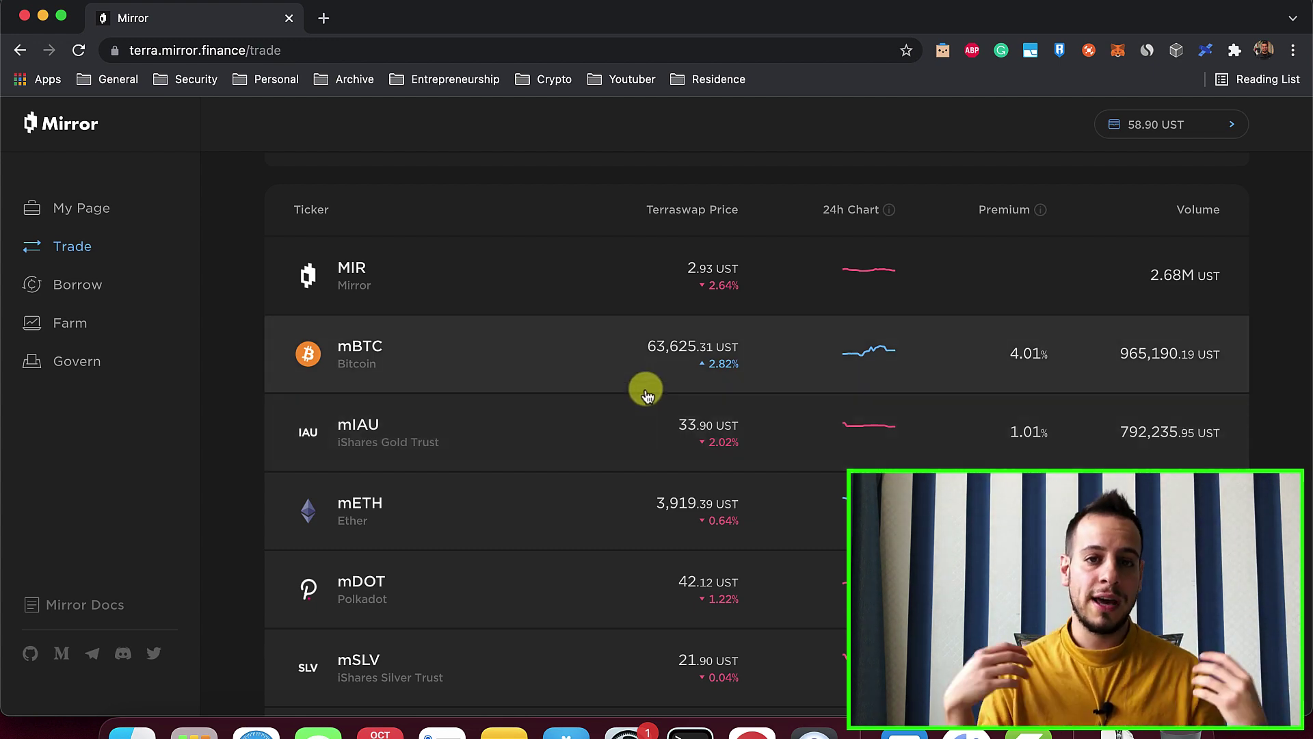
scroll(647, 394, down, 6)
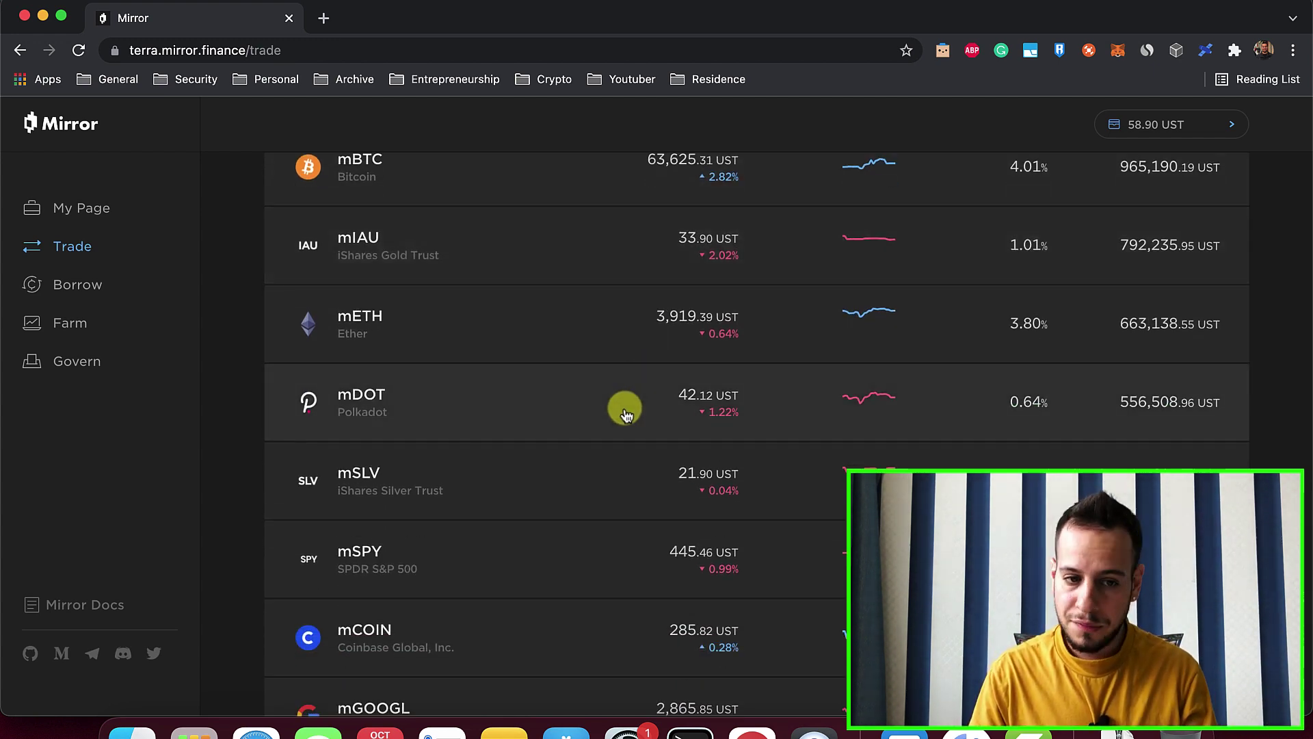
scroll(571, 440, down, 3)
scroll(542, 383, up, 1)
scroll(543, 388, down, 2)
Open the mGOOGL buy form and enter 2 UST as the pay amount
click(545, 388)
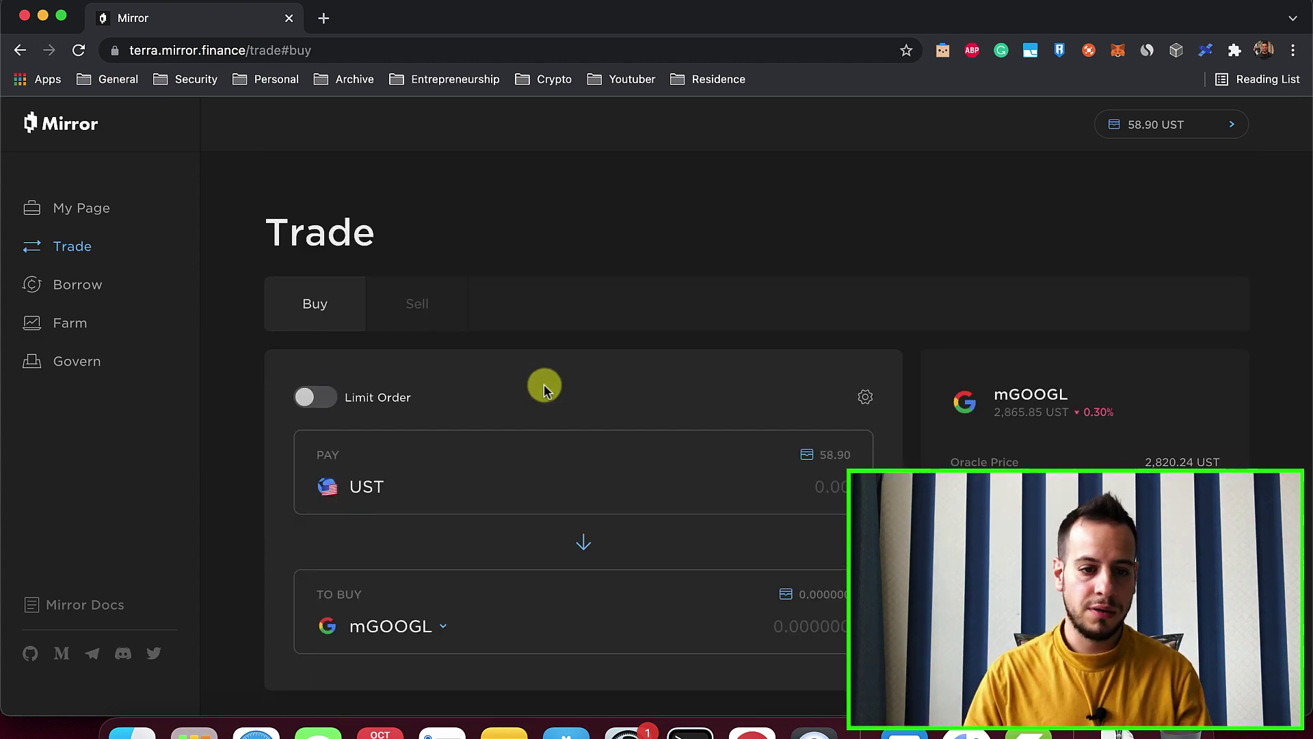
scroll(752, 474, down, 1)
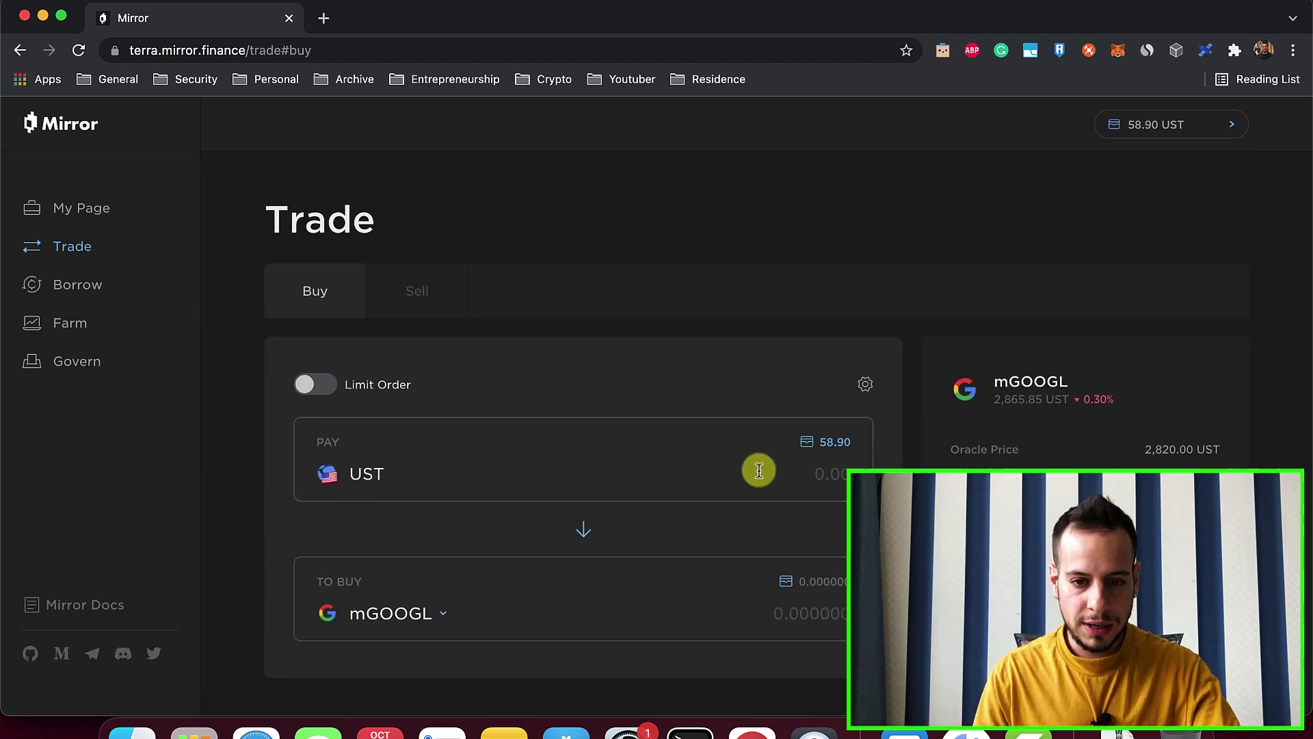
scroll(742, 444, down, 4)
click(782, 368)
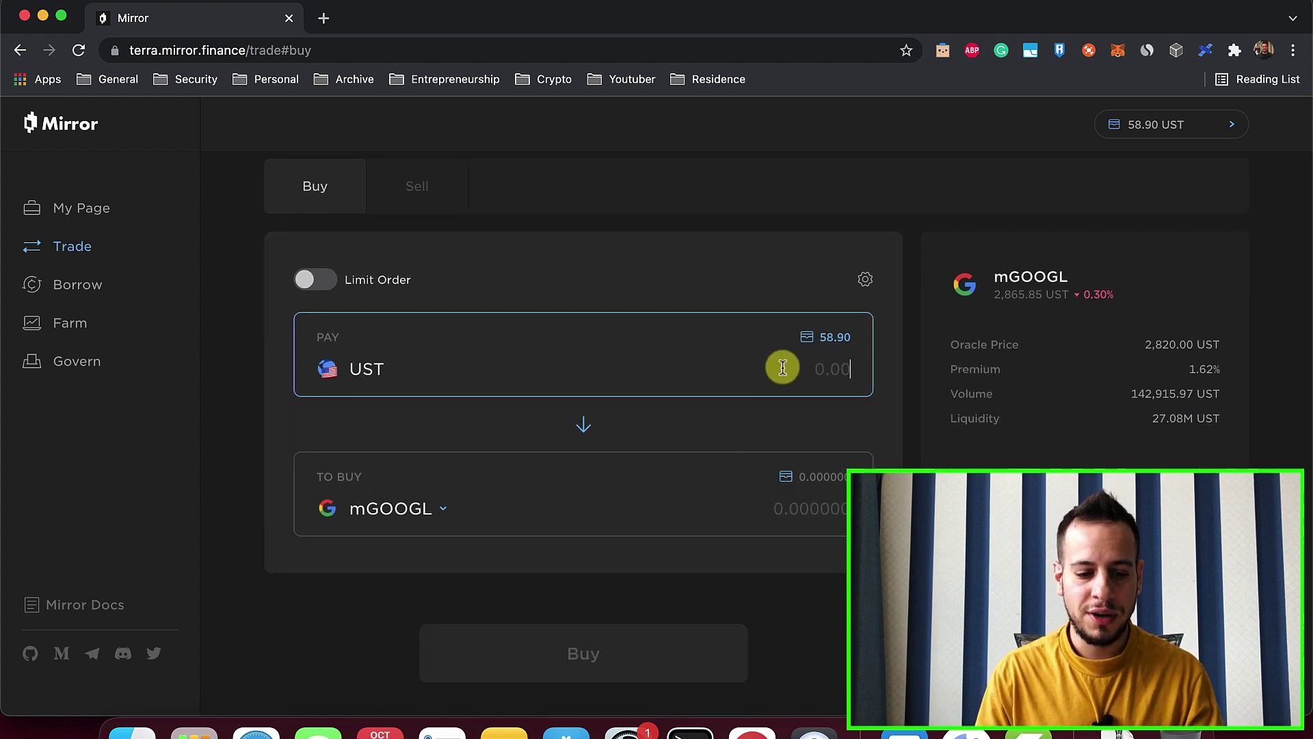
text(2)
scroll(760, 370, down, 4)
scroll(755, 370, down, 2)
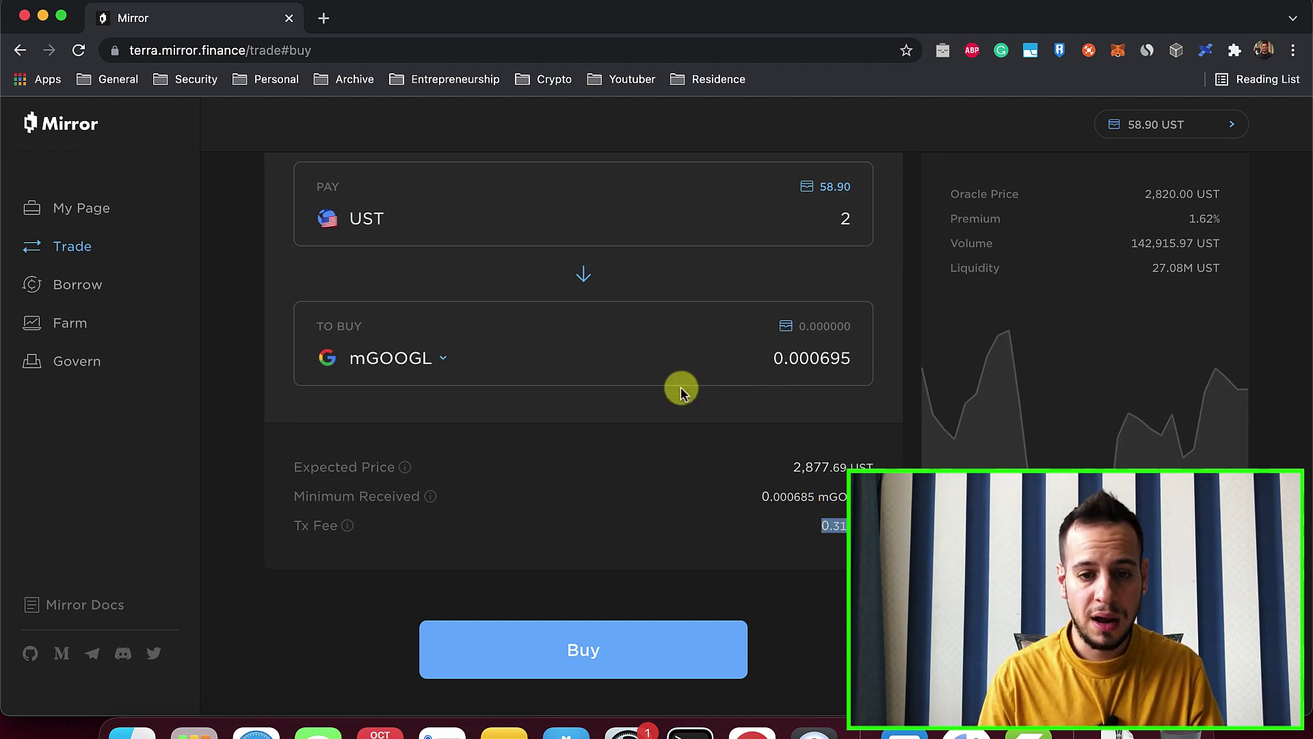
scroll(679, 433, down, 1)
scroll(679, 436, up, 1)
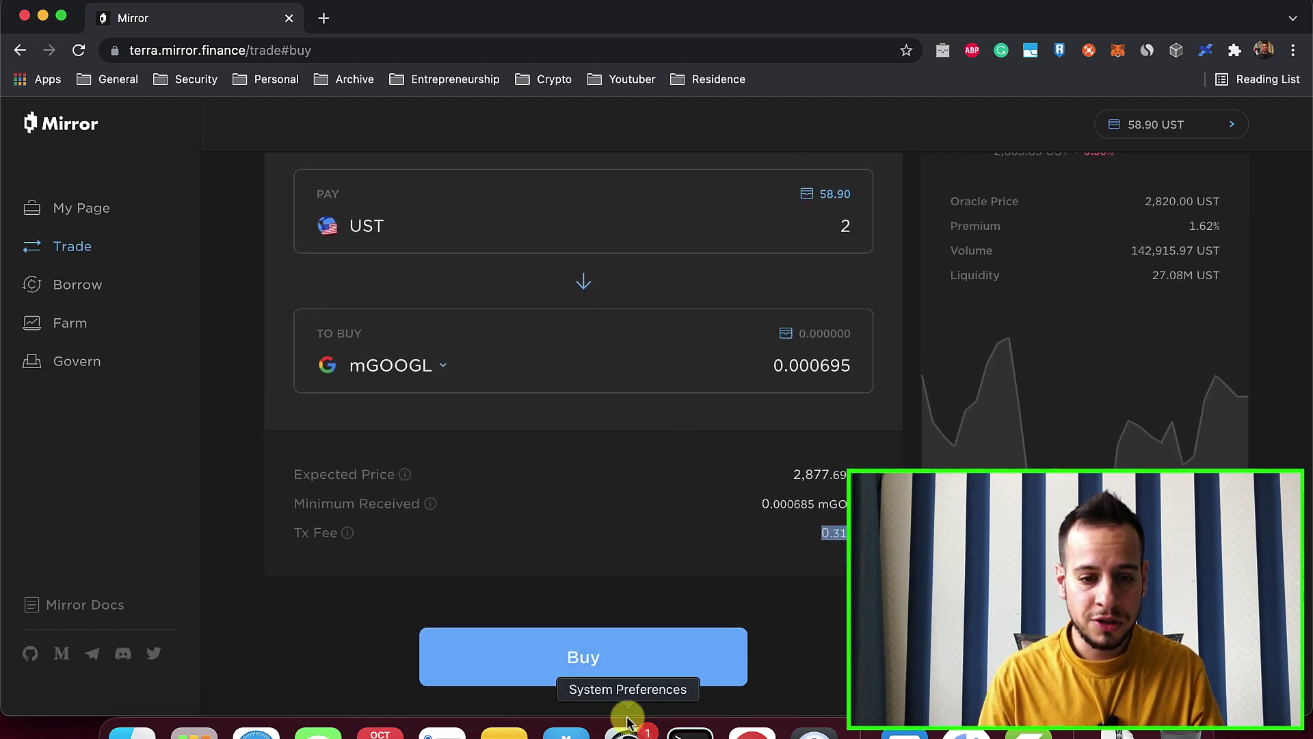
Submit the buy, accept the trading risks, and post the swap in Terra Station
click(619, 658)
scroll(553, 552, down, 1)
scroll(553, 553, down, 8)
click(391, 569)
click(524, 612)
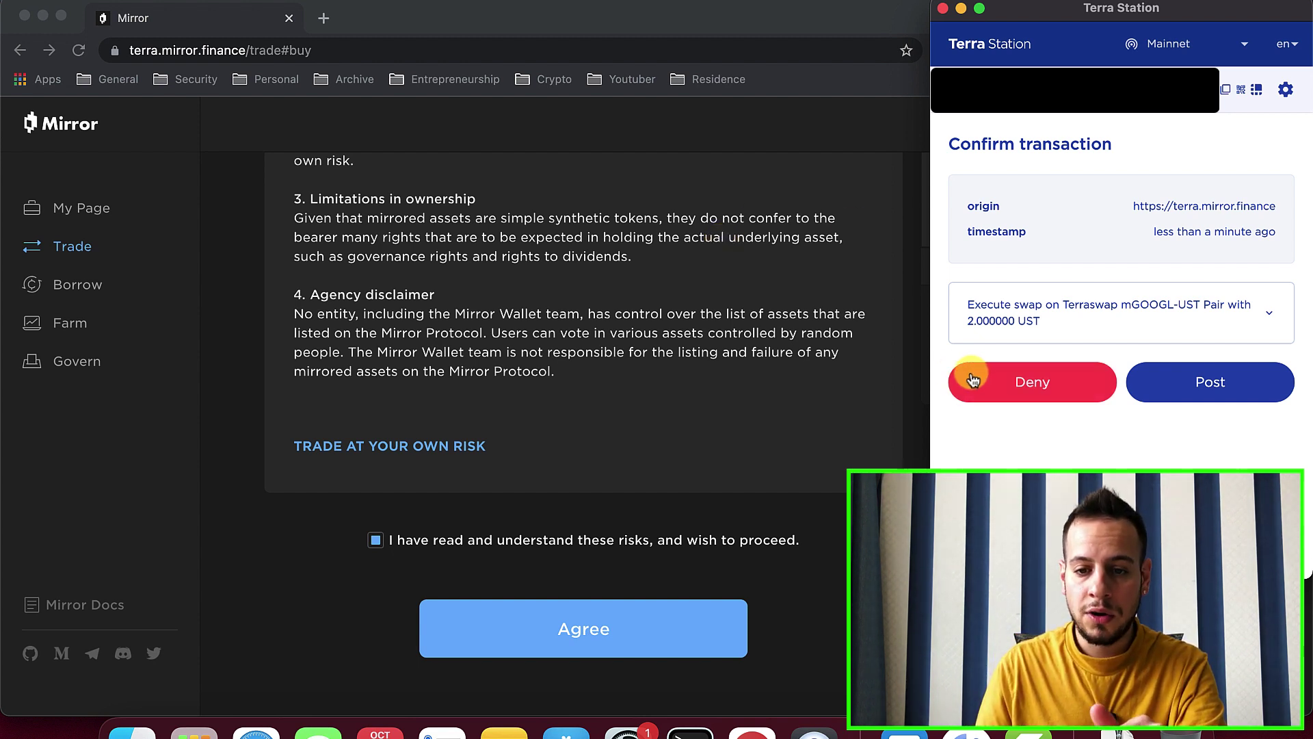
click(1216, 390)
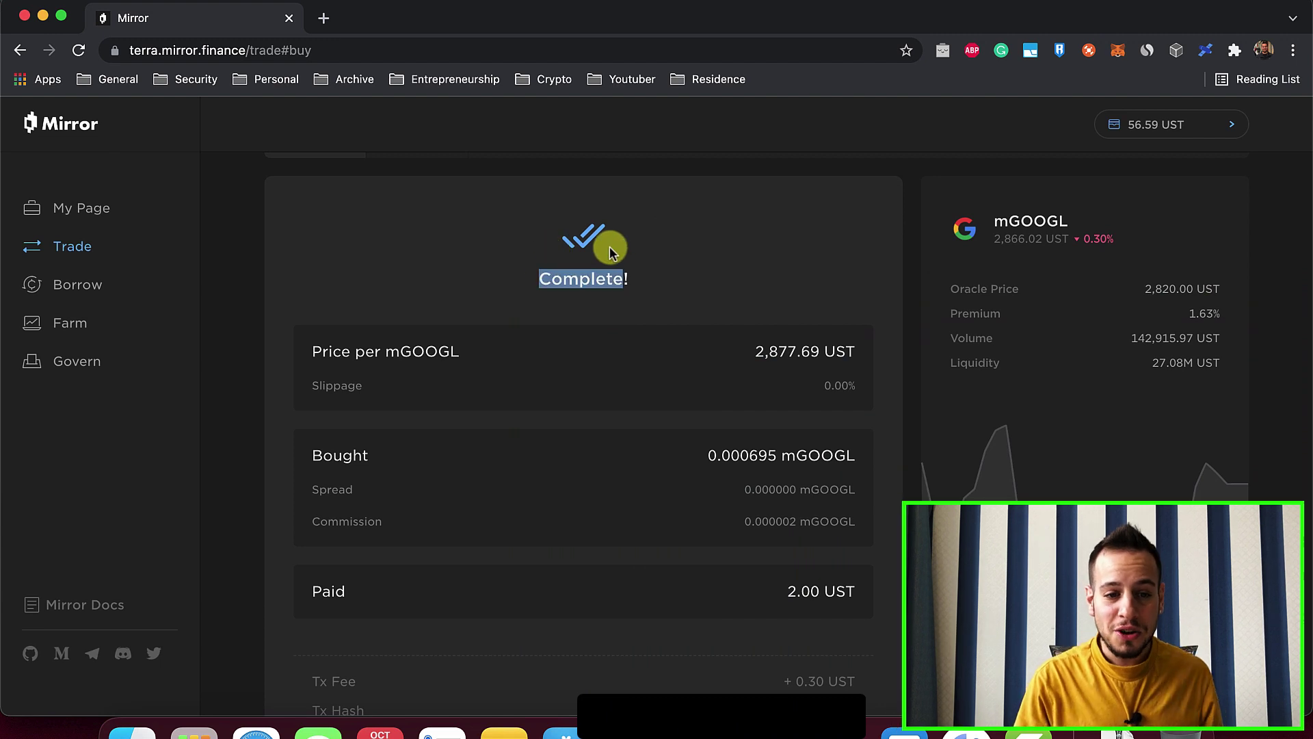
Open My Page and check the Holding table showing 0.000695 mGOOGL worth 1.99 UST
click(85, 208)
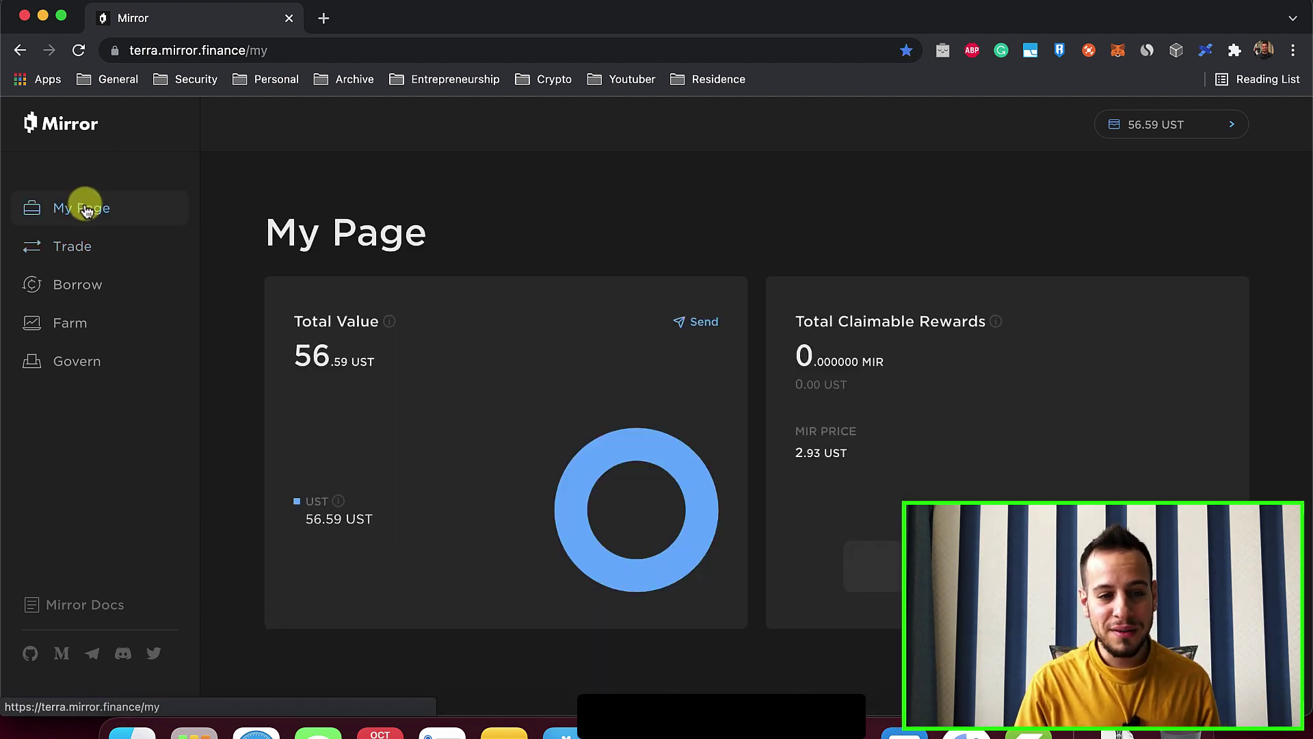
scroll(332, 331, down, 6)
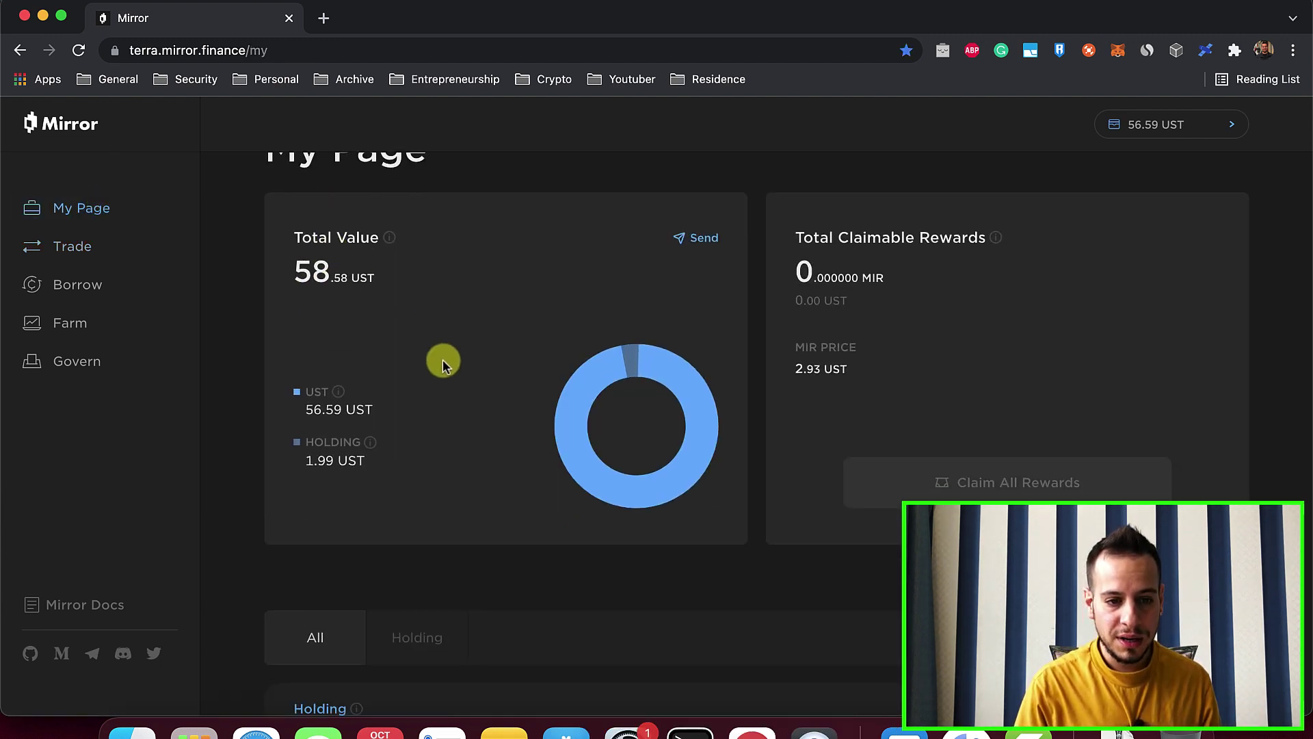
scroll(472, 431, down, 1)
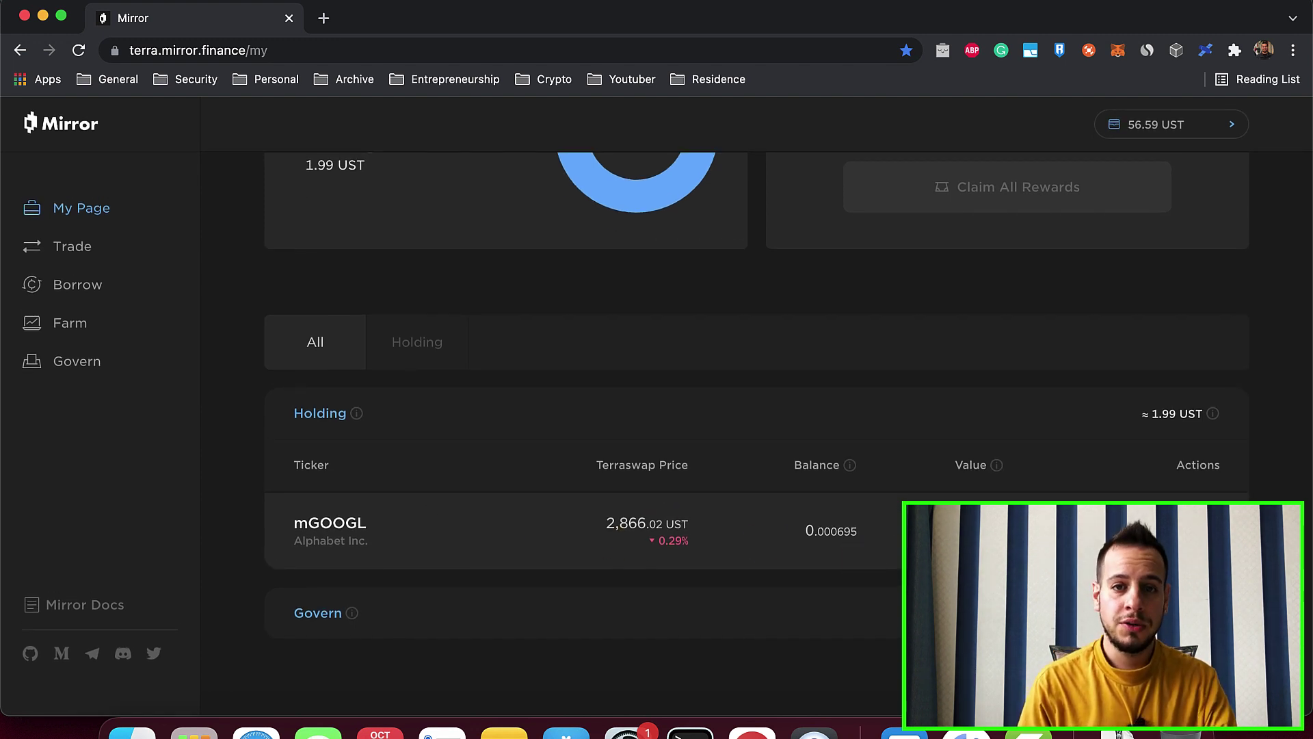
scroll(757, 404, up, 7)
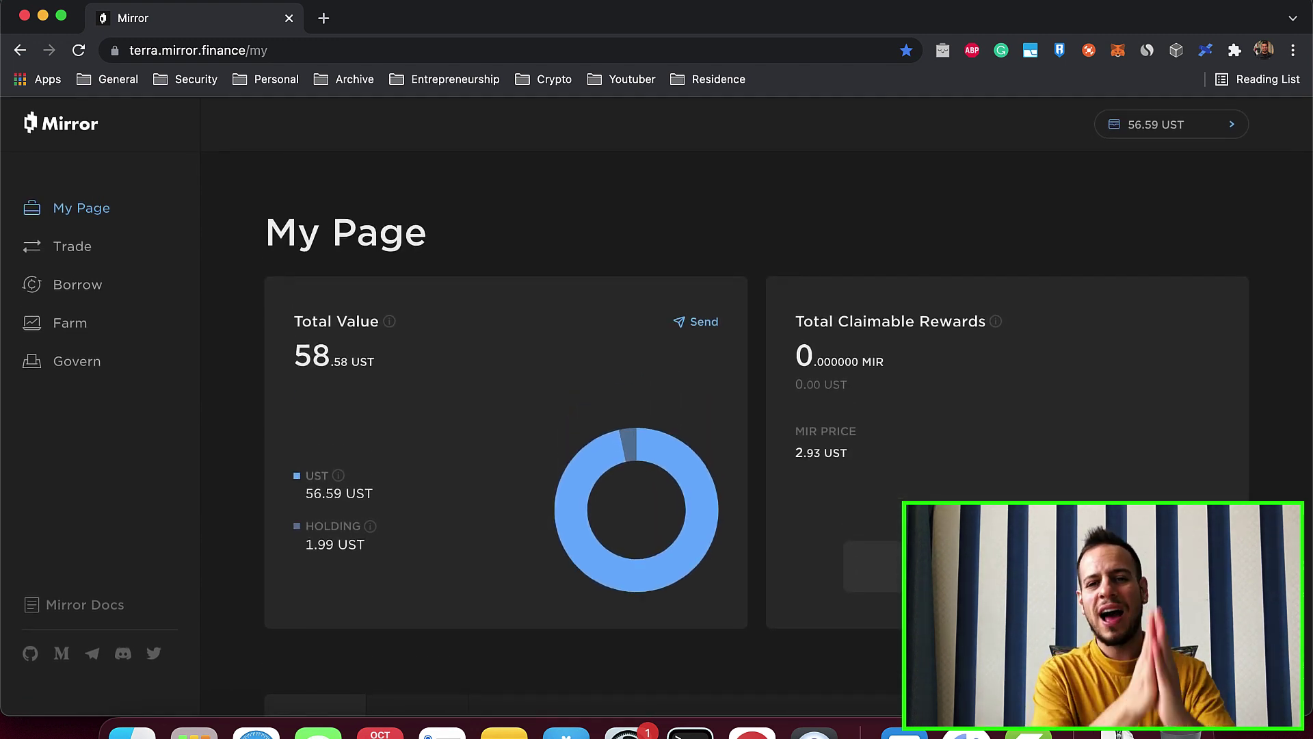